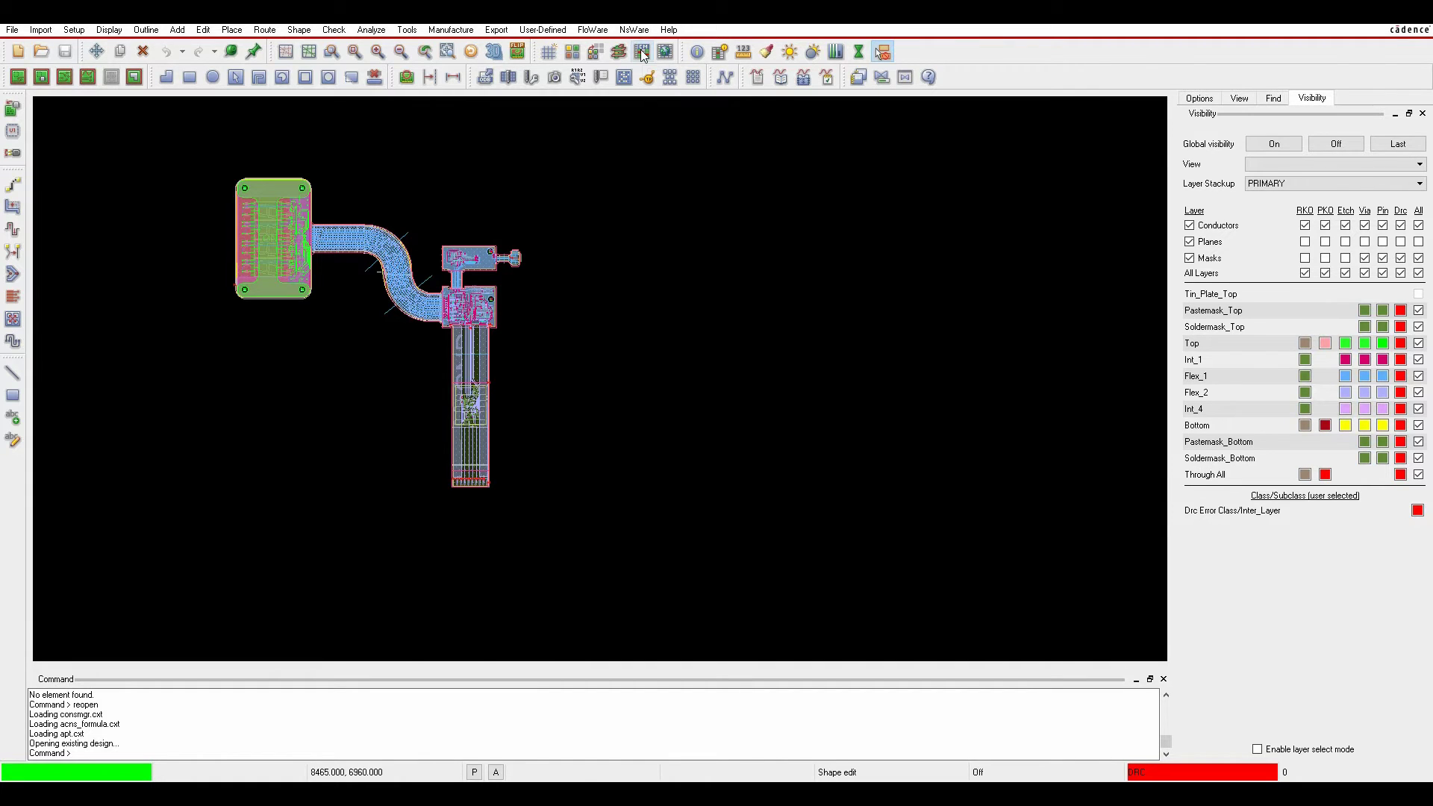
Step: Launch Constraint Manager from Setup and show the Spacing > Inter Layer spacing worksheet
click(74, 30)
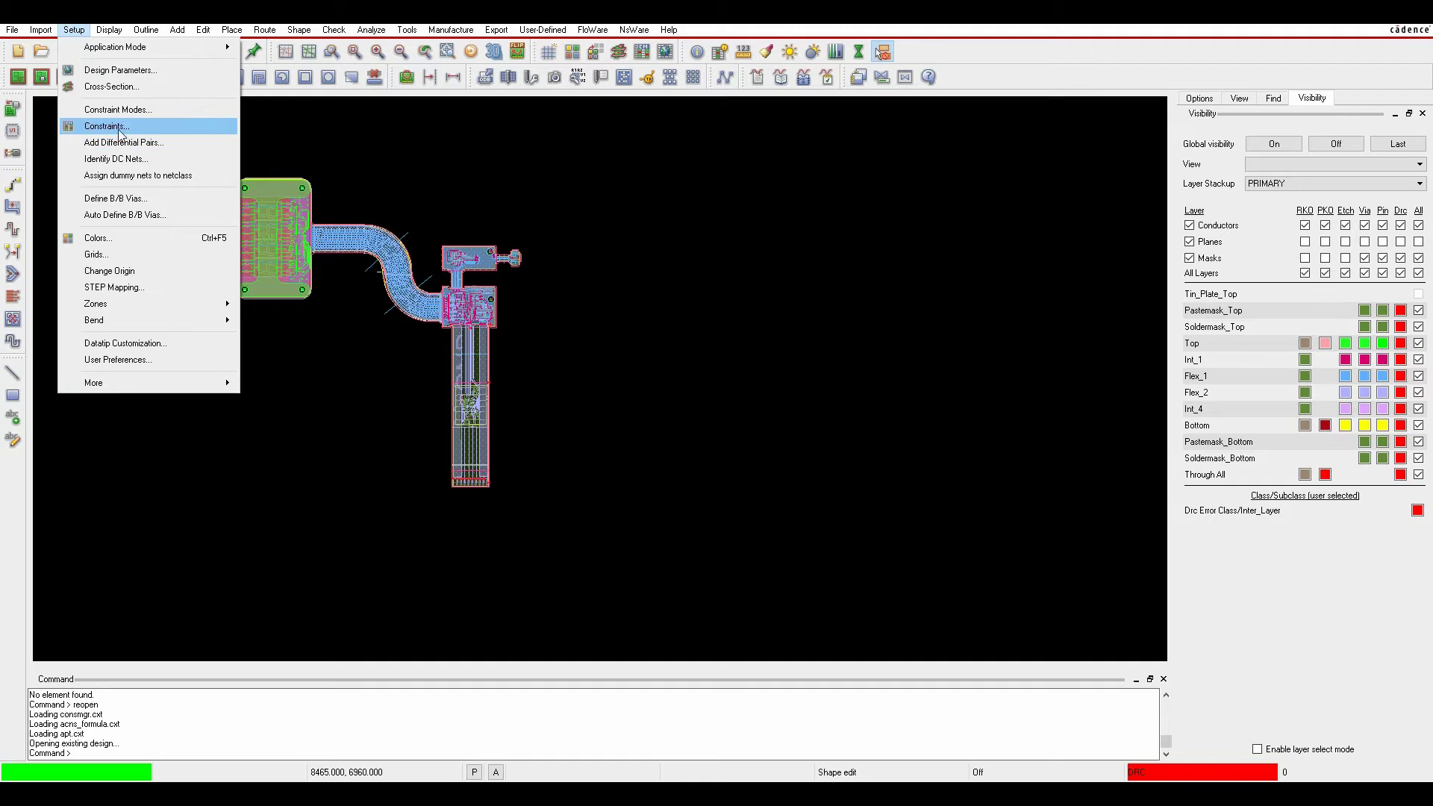
click(118, 132)
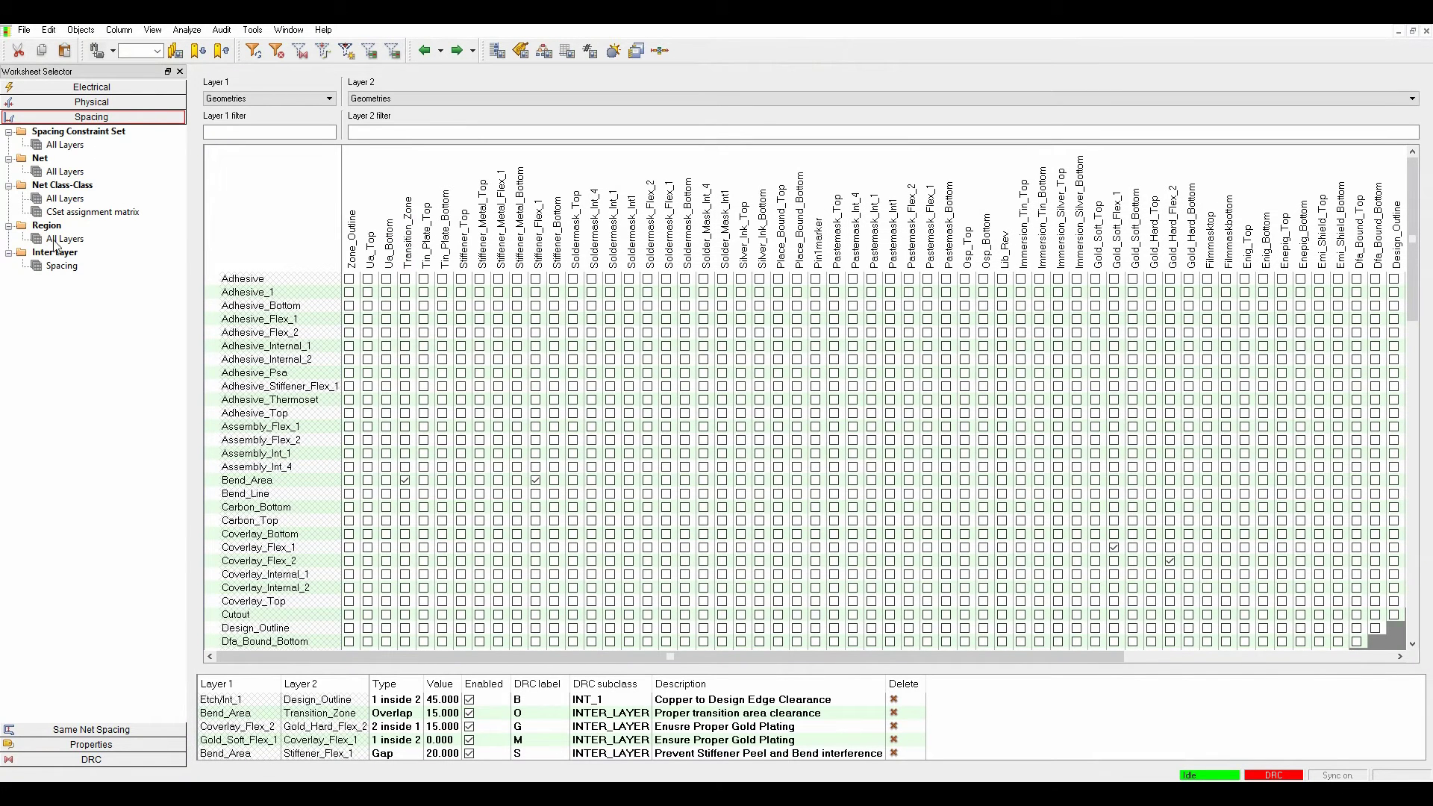
click(57, 268)
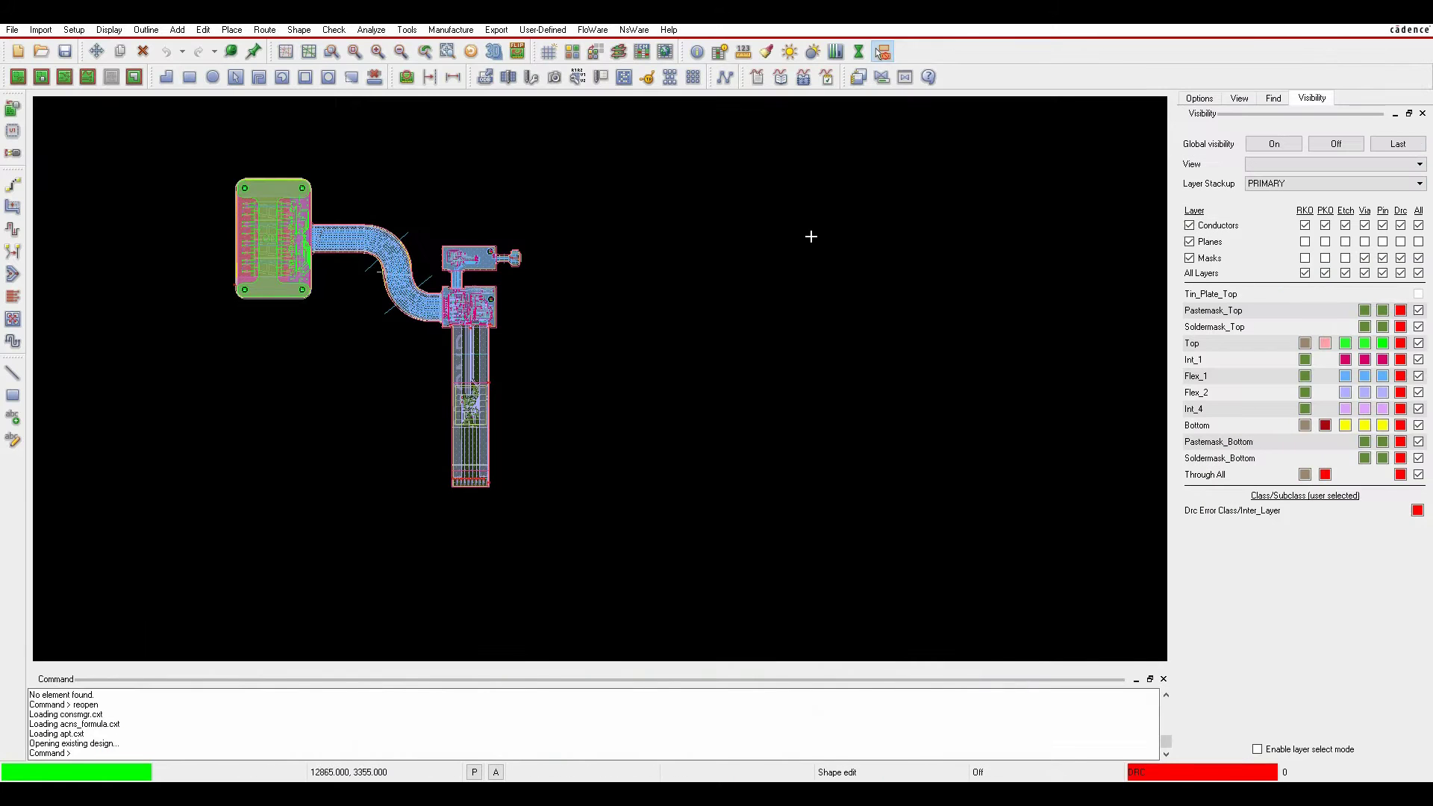
Step: Jump to the saved DRC1-GAP view and zoom in on the gap marker
click(1292, 166)
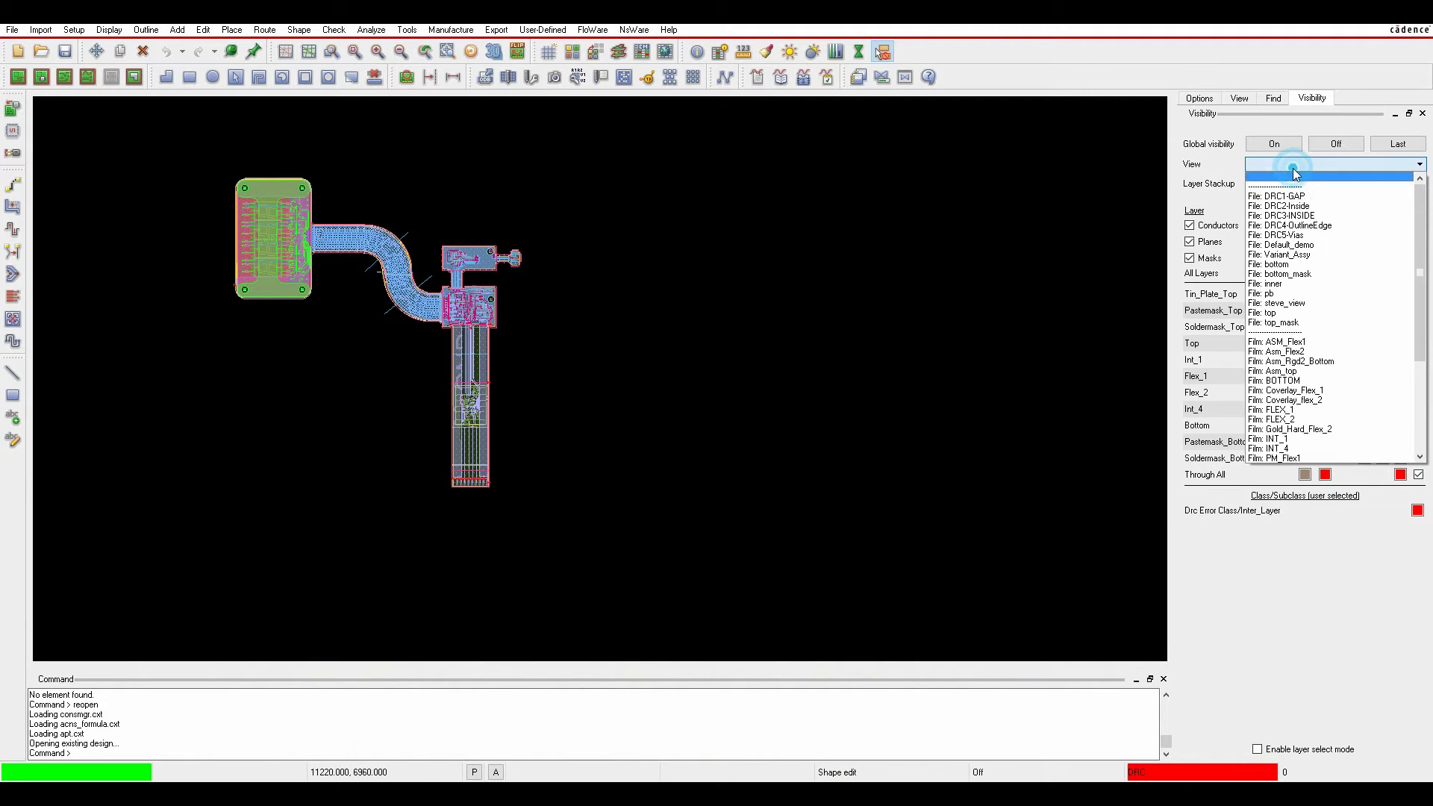
click(1296, 197)
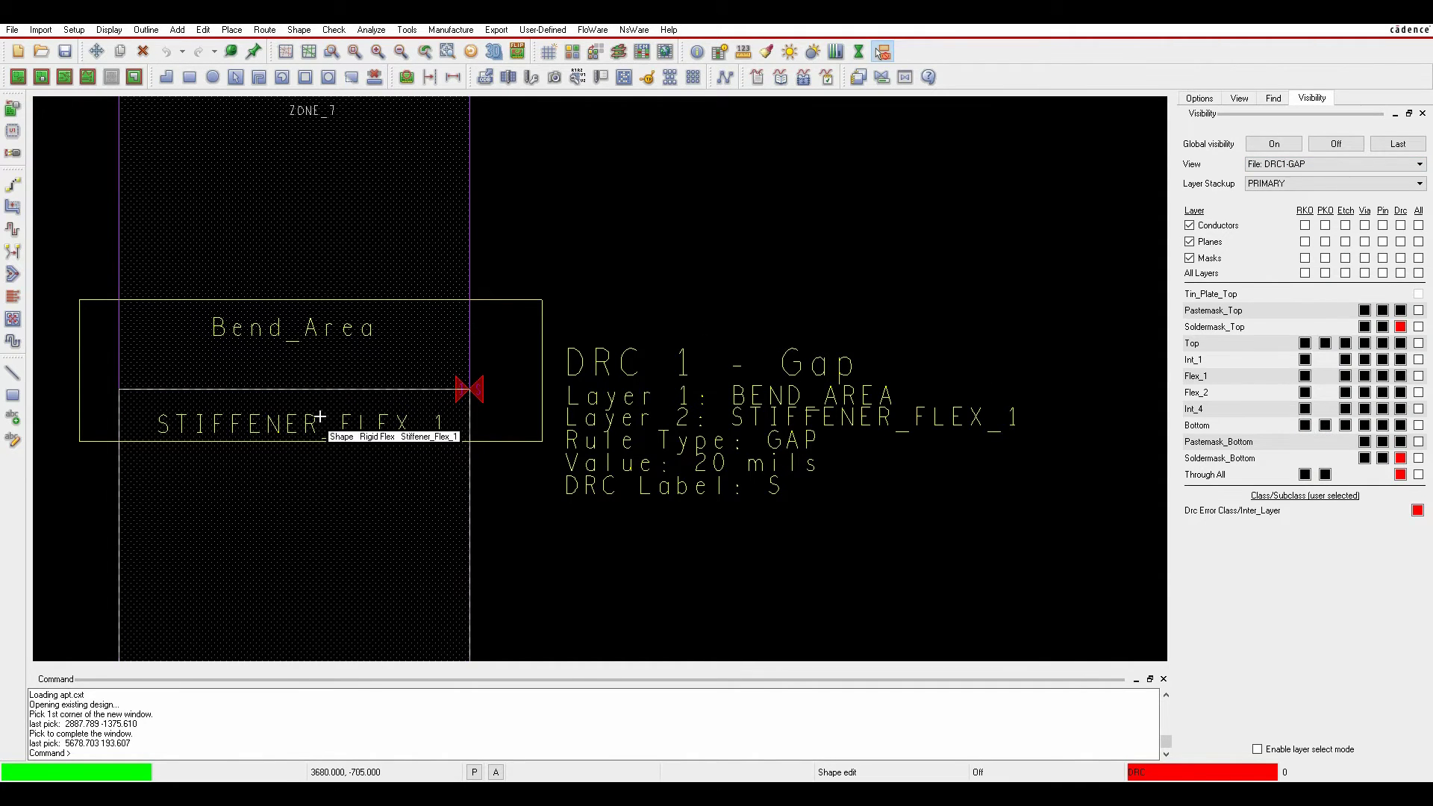
scroll(463, 389, up, 3)
mouse_move(460, 372)
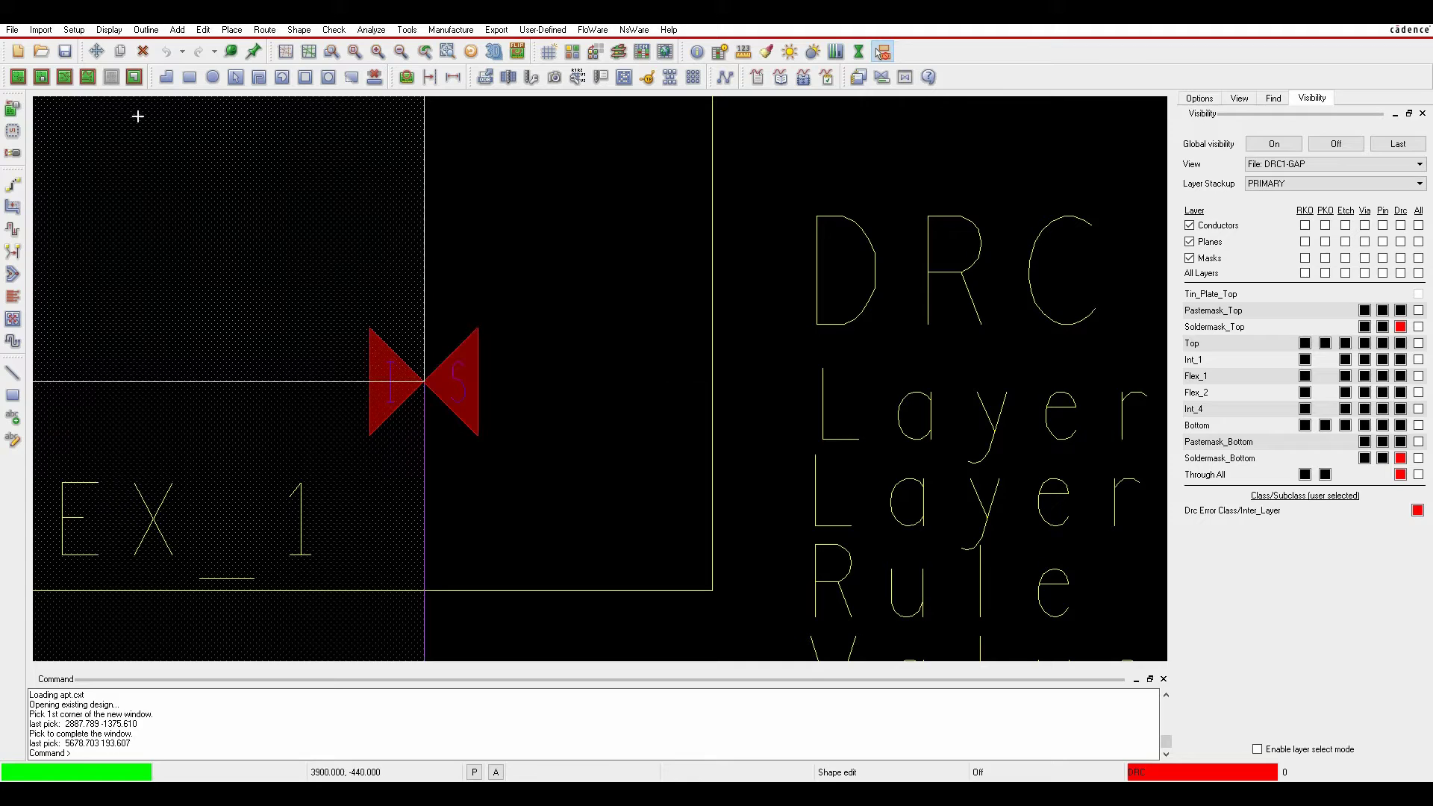
Step: Drag the shape edge up until the Bend_Area to STIFFENER_FLEX_1 gap error clears
click(192, 384)
click(196, 383)
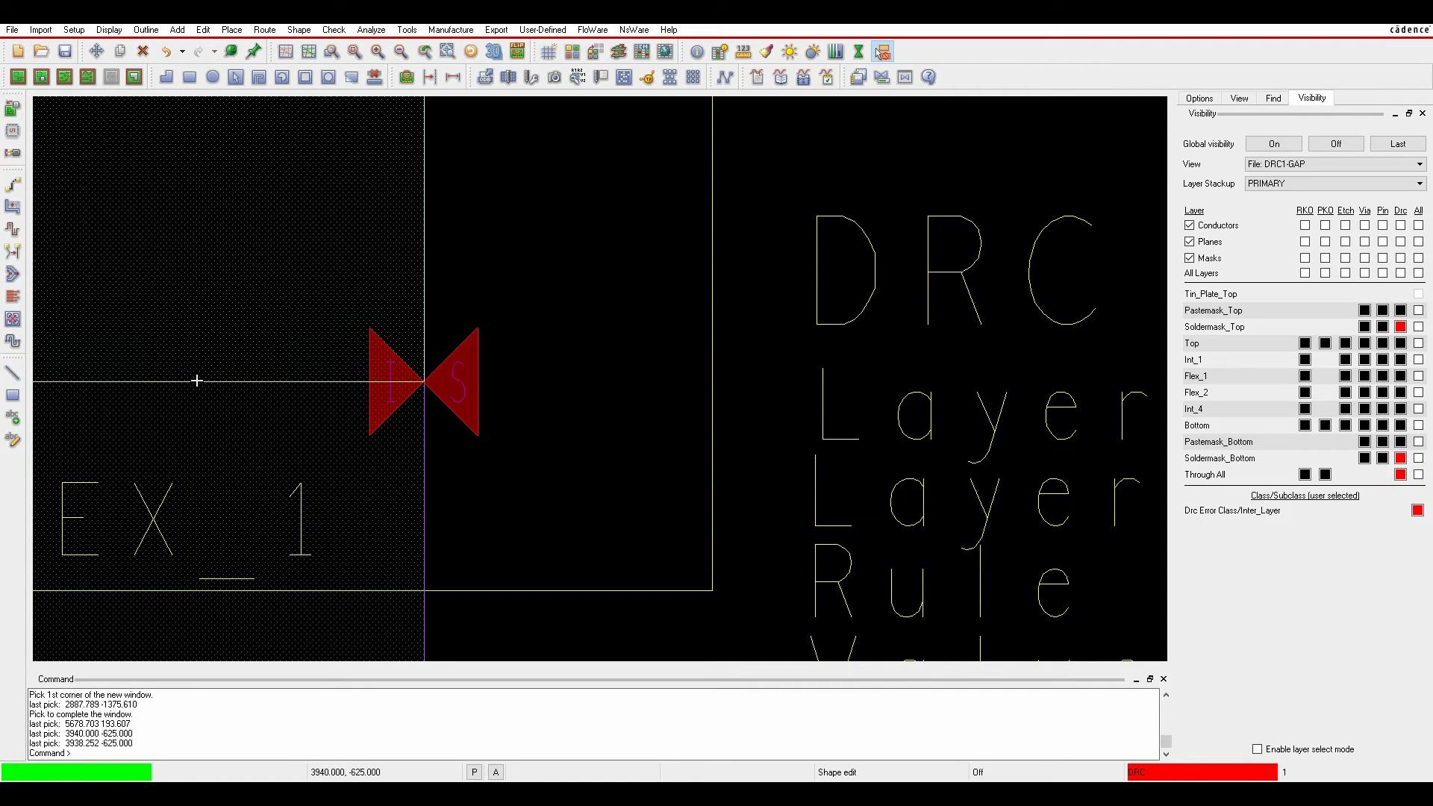
click(199, 356)
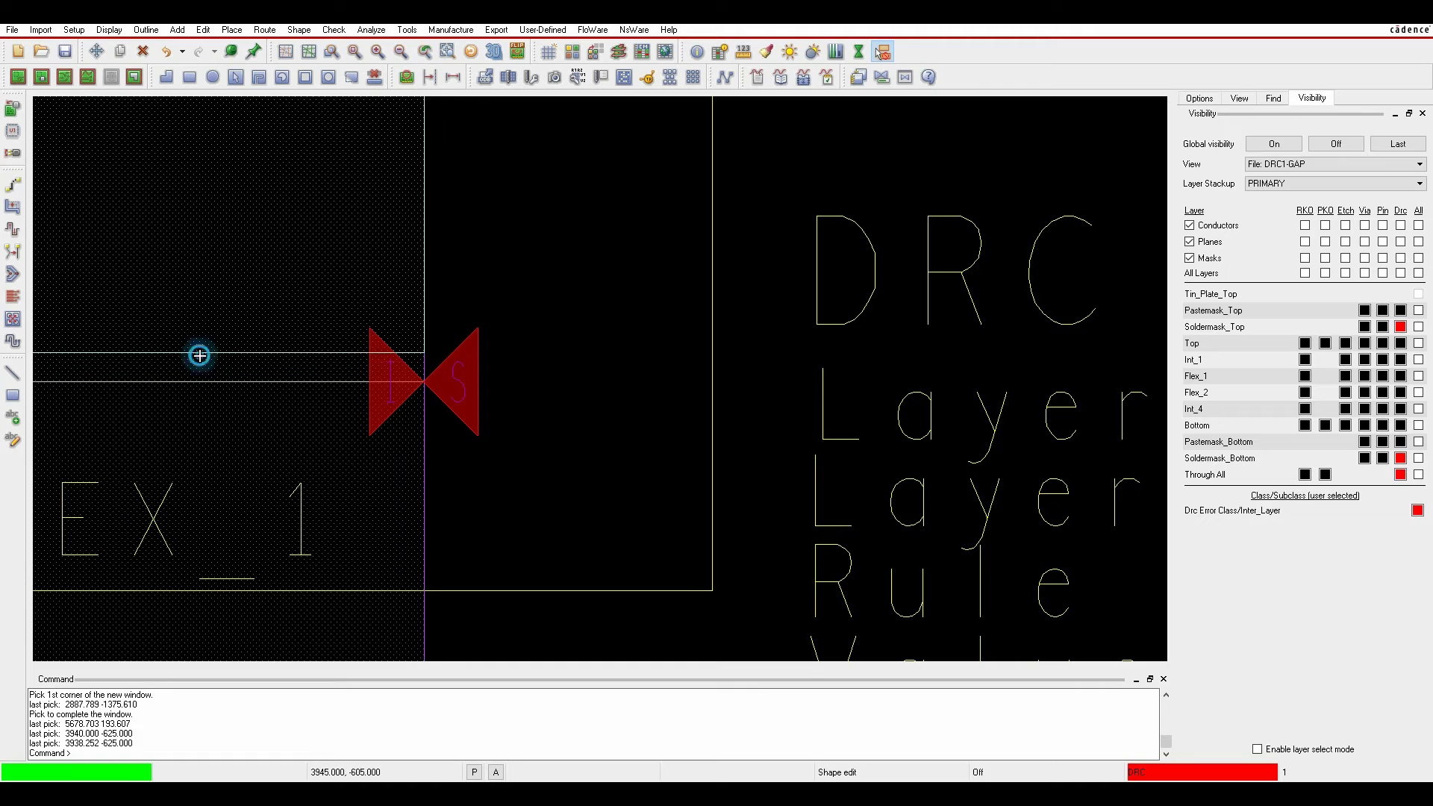
click(200, 355)
click(198, 355)
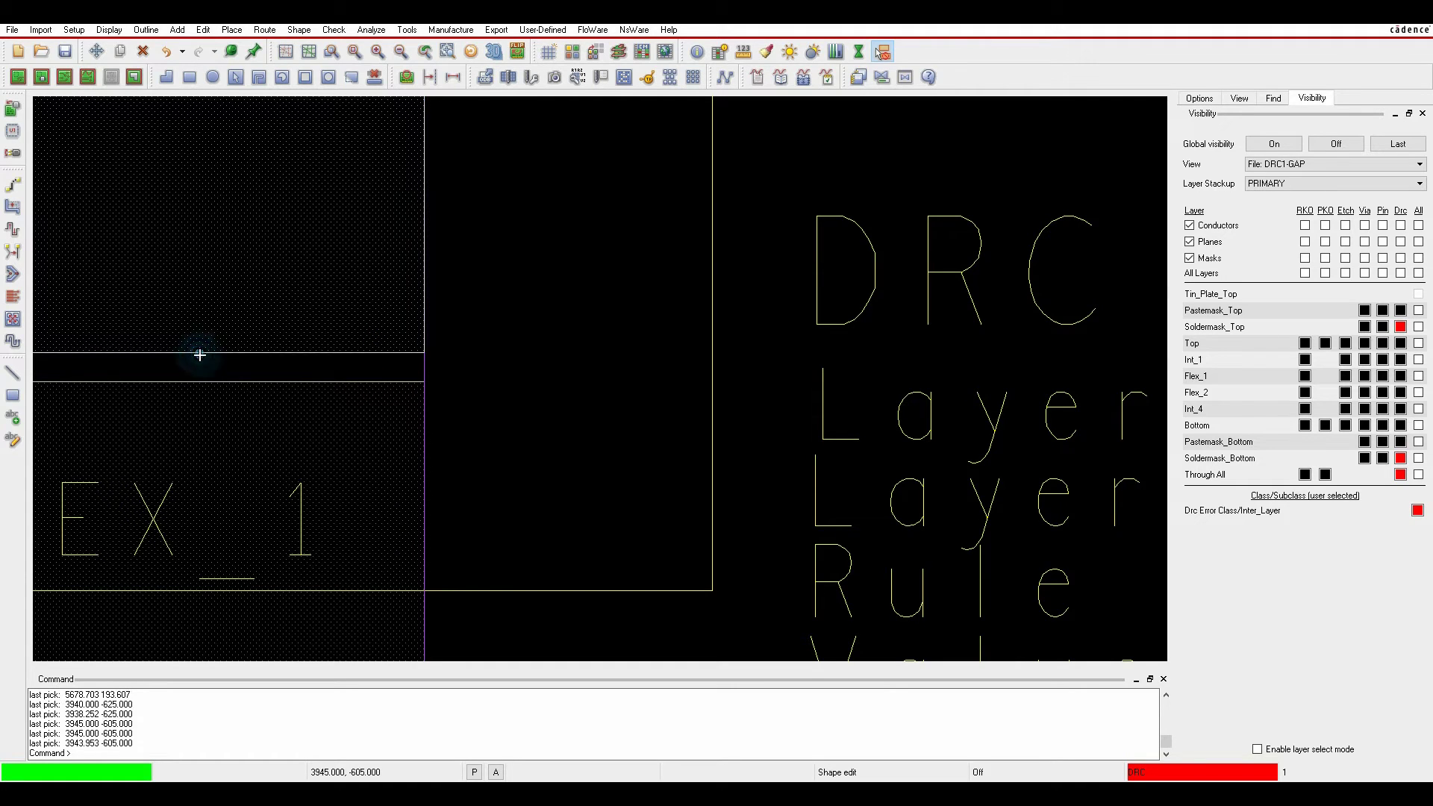
click(198, 361)
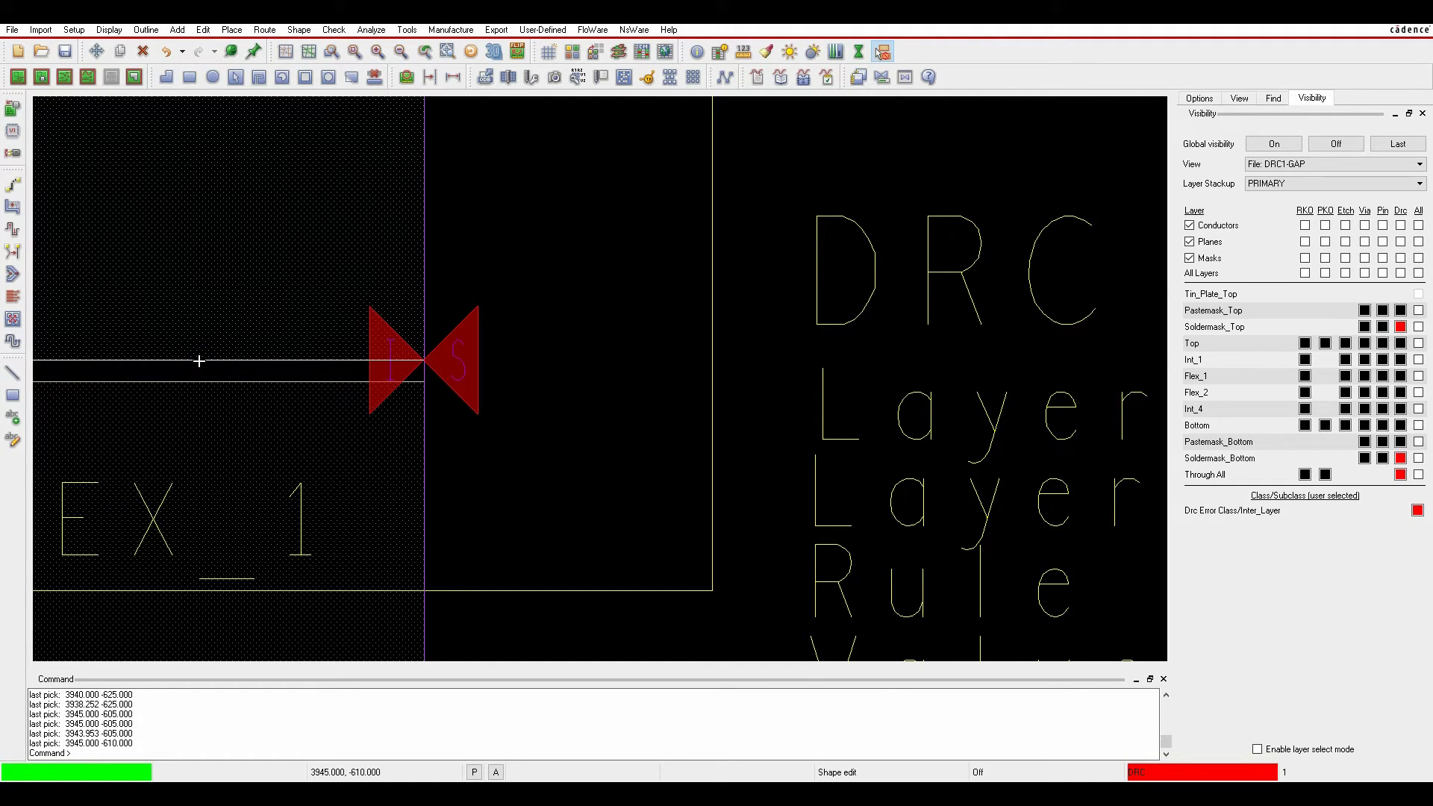
click(198, 361)
click(198, 361)
click(199, 356)
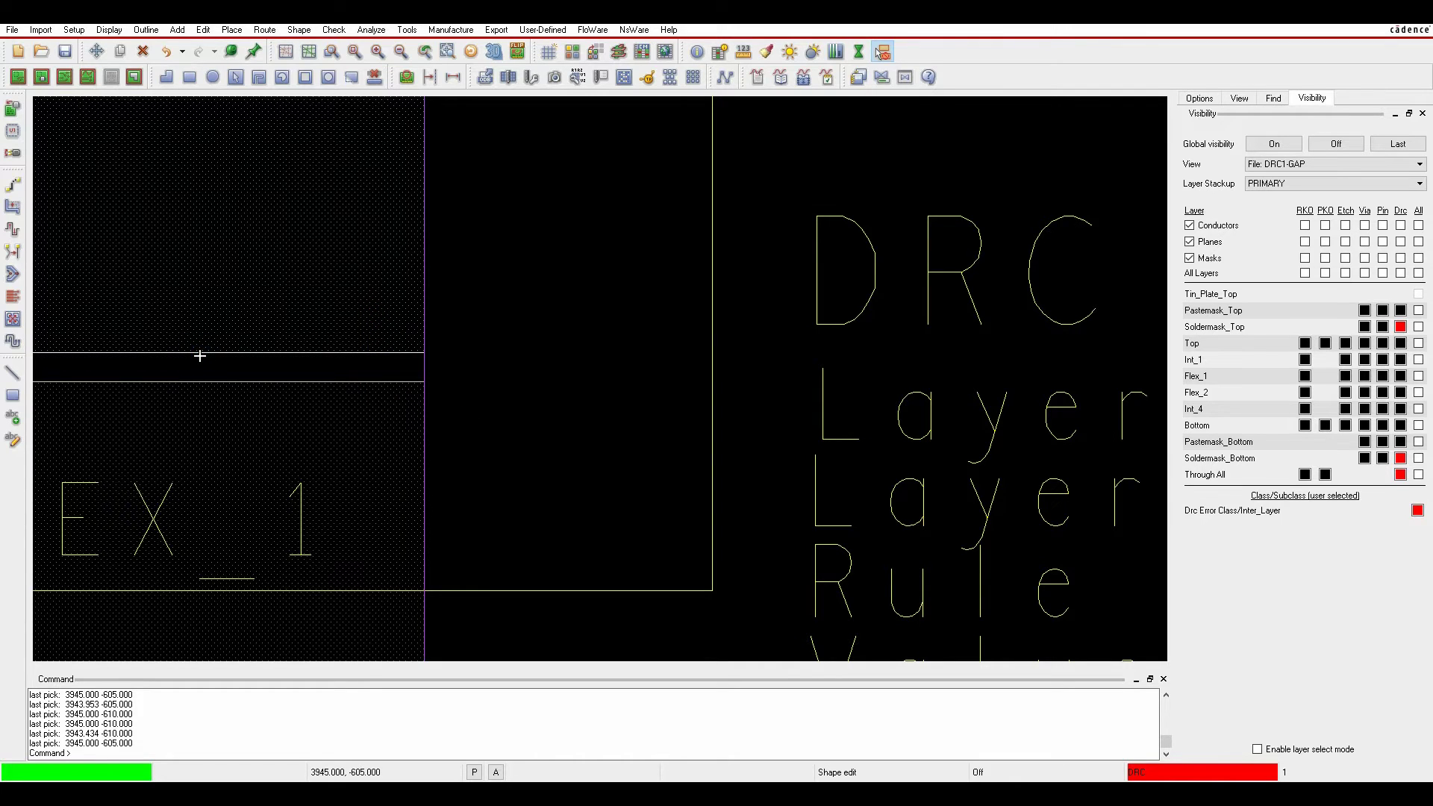
scroll(224, 358, down, 1)
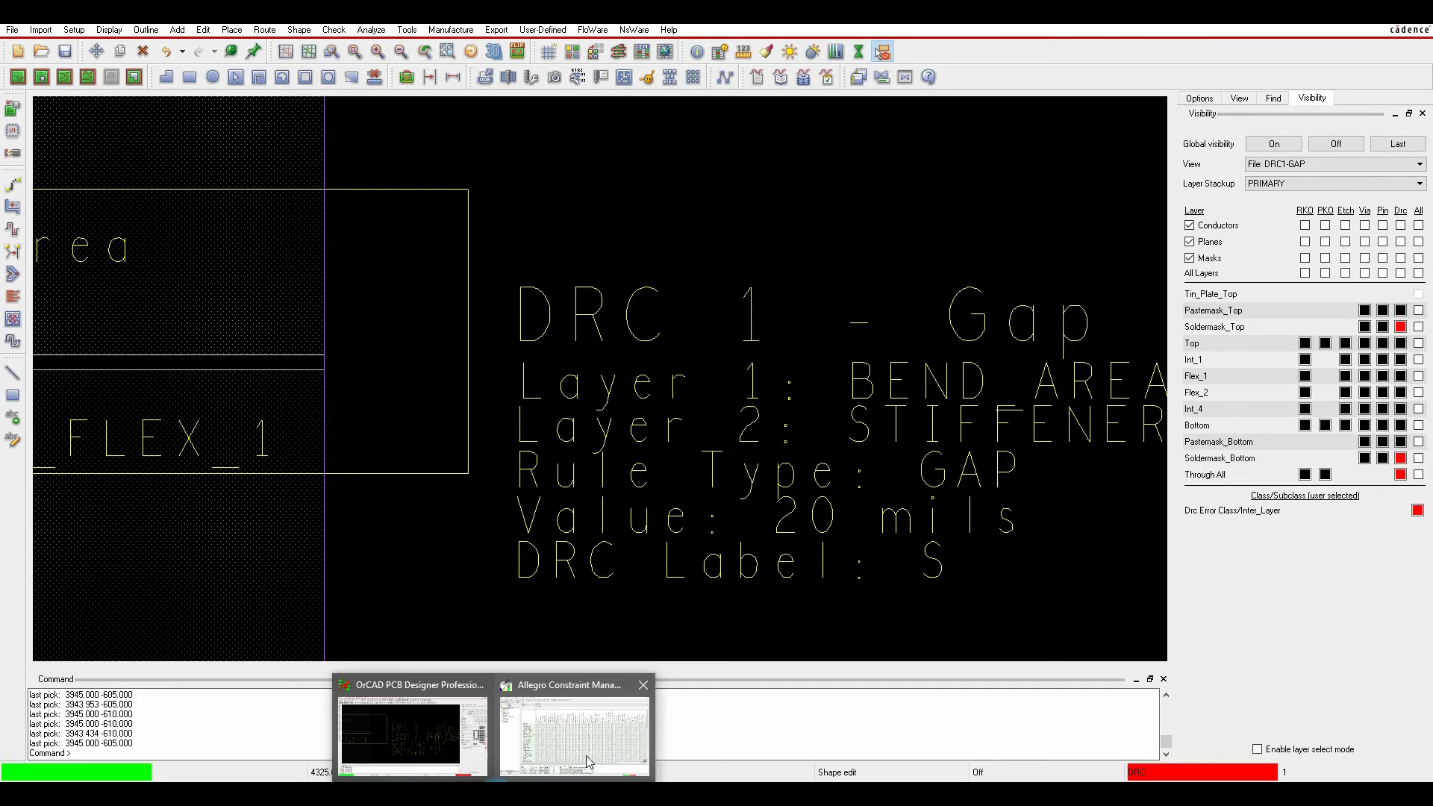
click(590, 749)
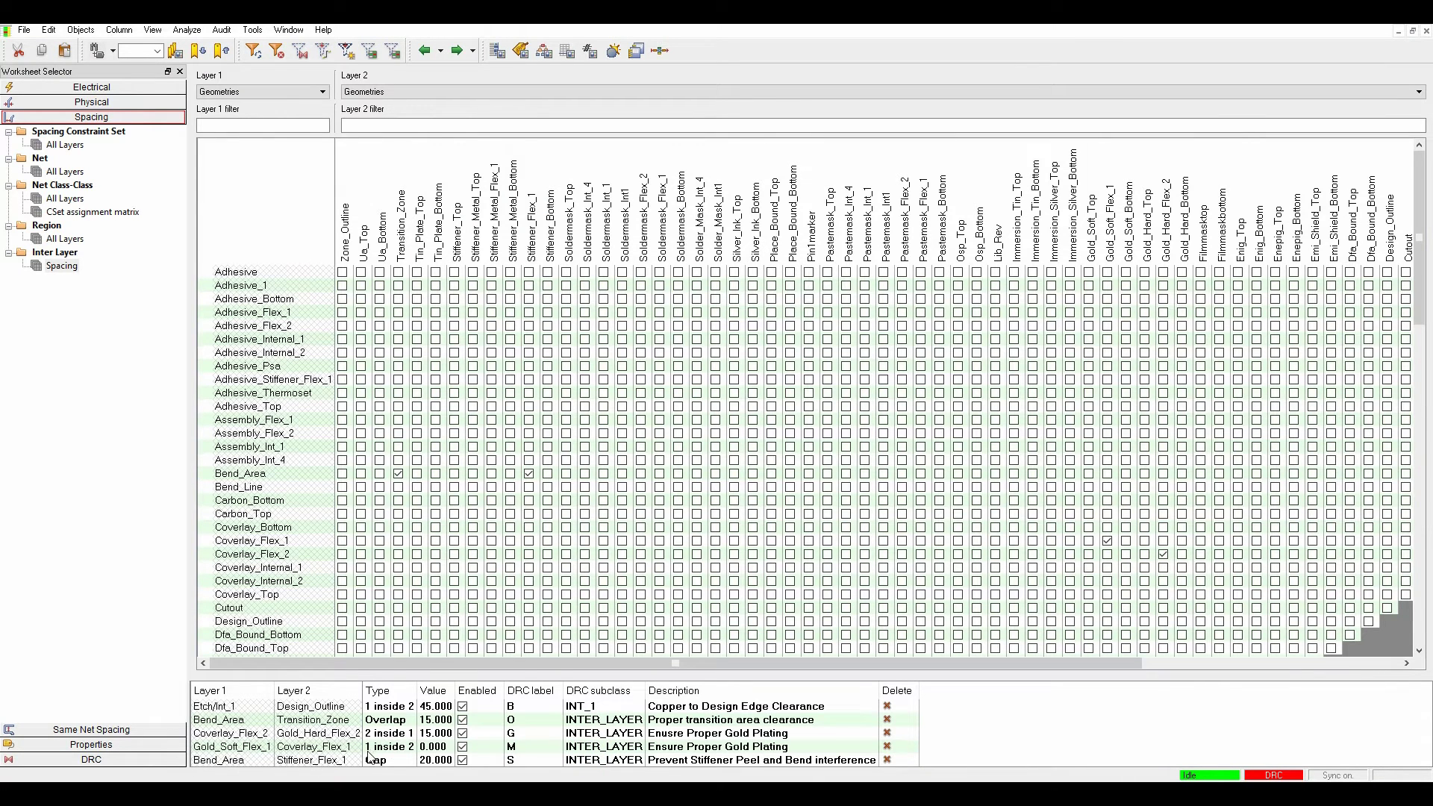
click(394, 711)
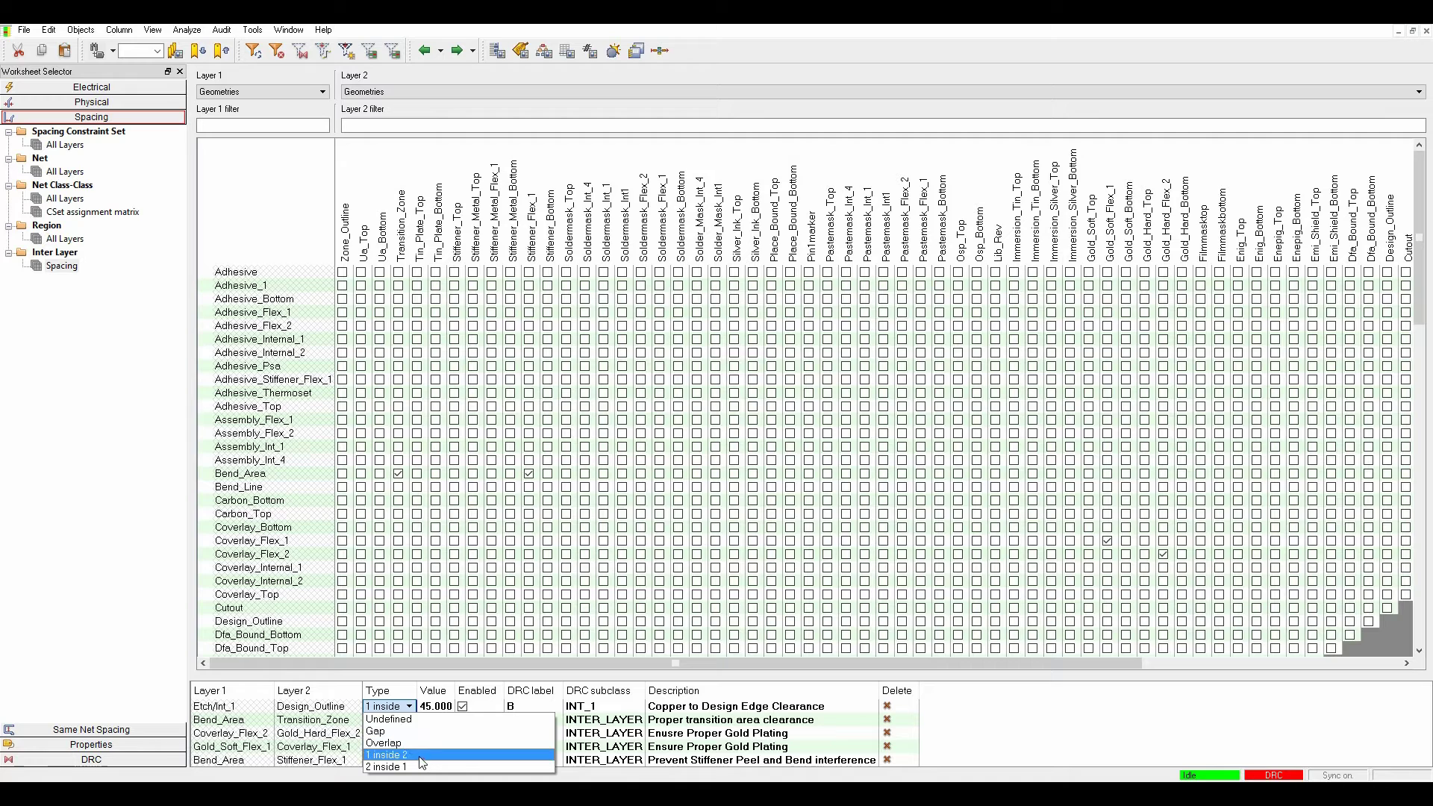
click(931, 778)
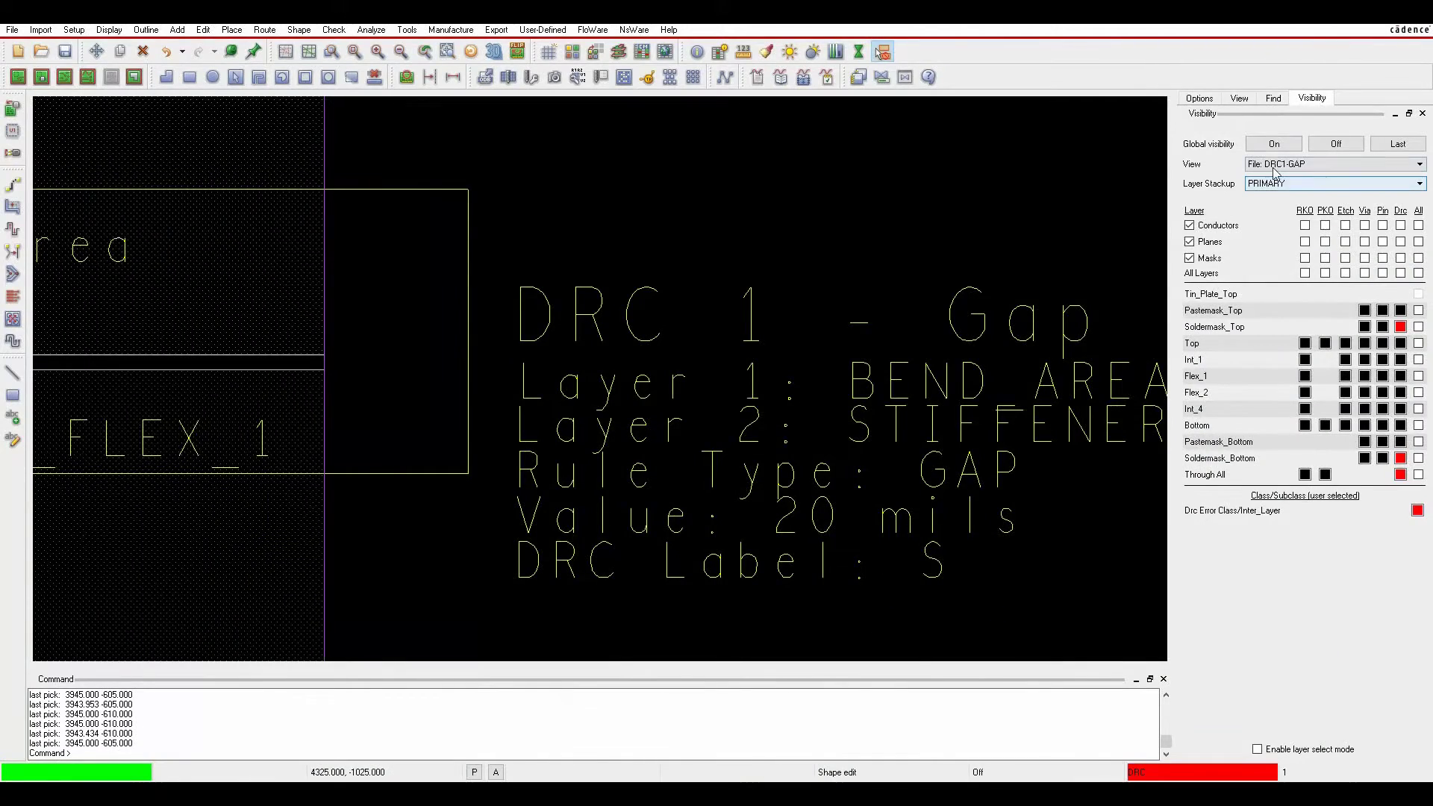
Step: Load the DRC2-Inside view and zoom in on the ZONE_9 connector pads
click(1268, 165)
click(1271, 206)
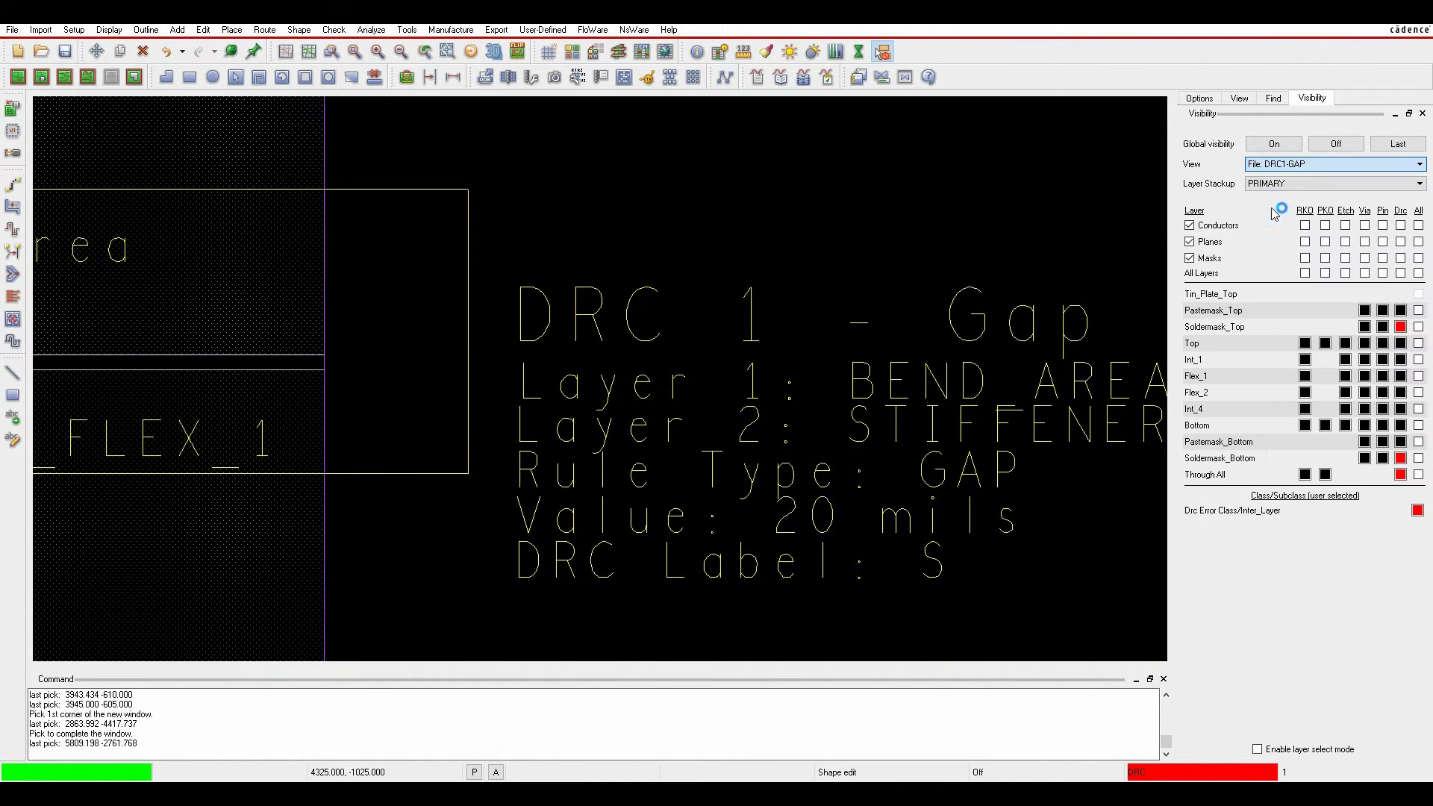
scroll(158, 231, up, 2)
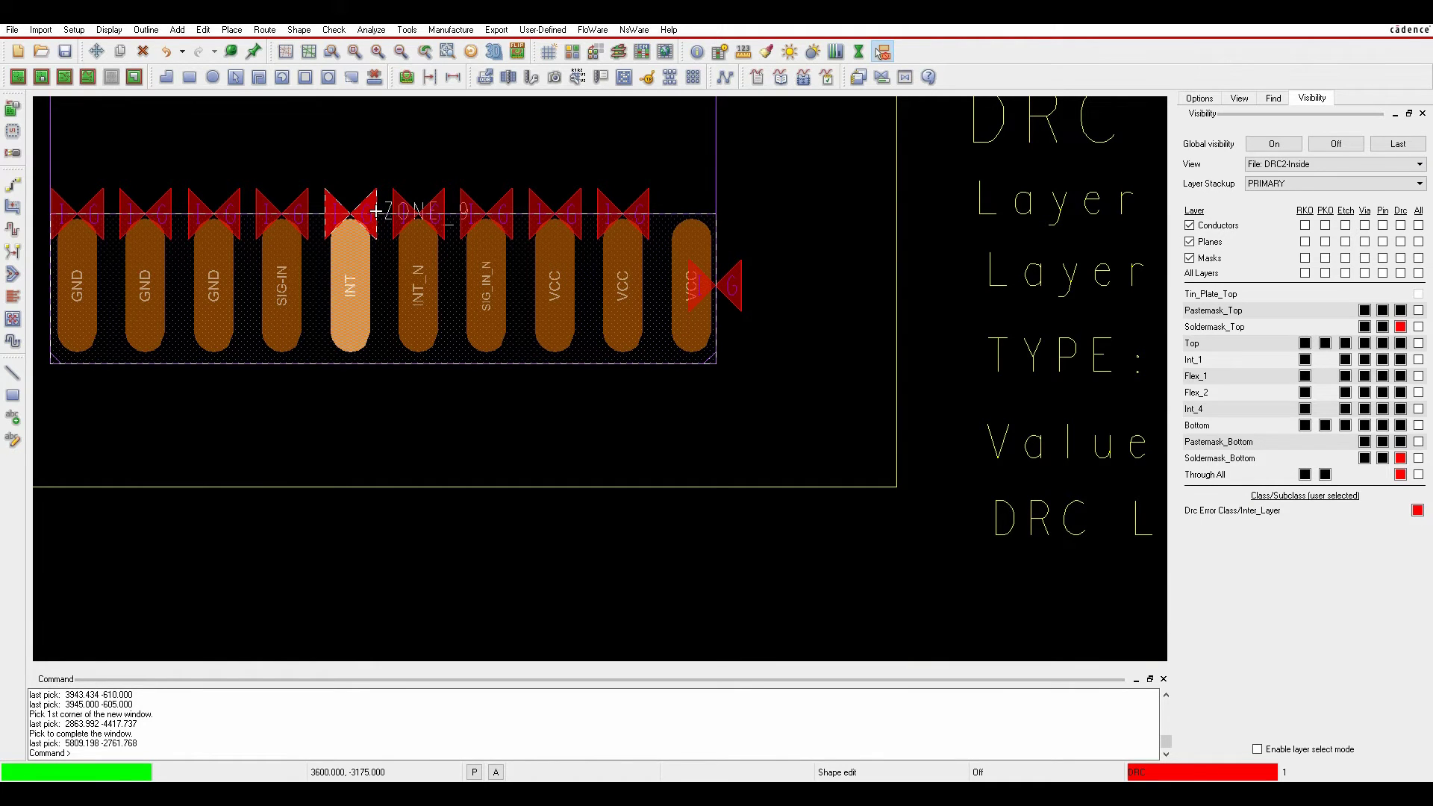
scroll(382, 210, up, 2)
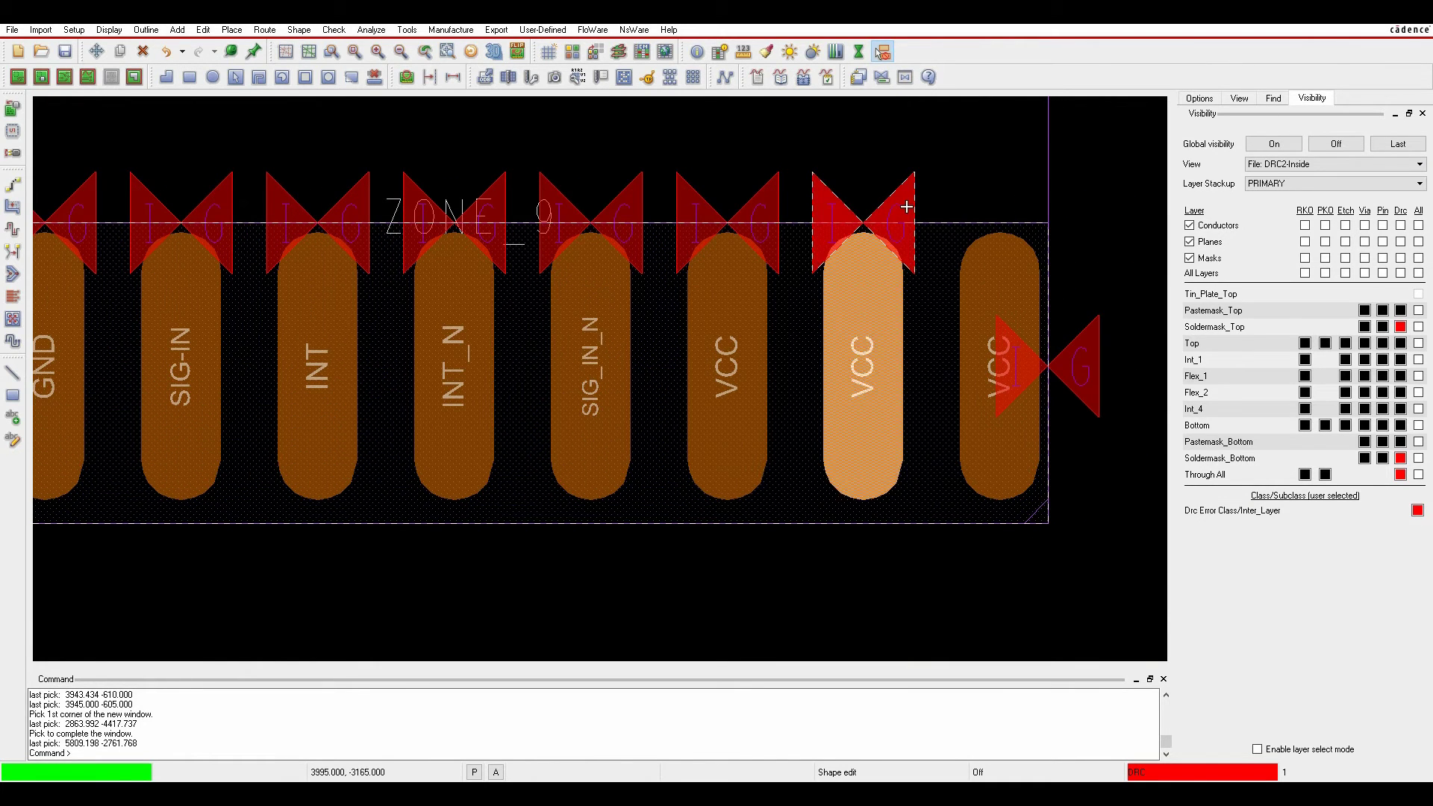
mouse_move(906, 207)
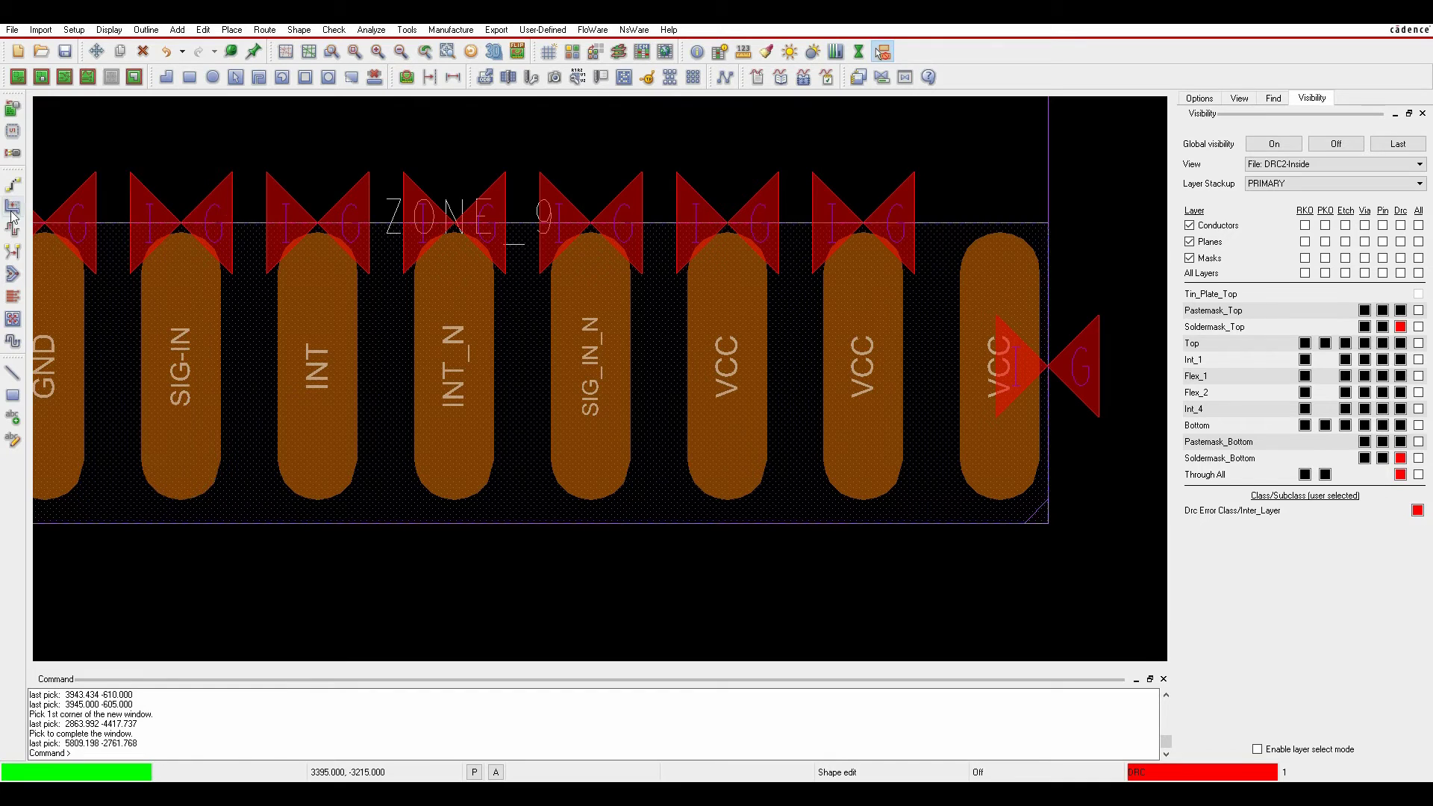
Step: Raise the ZONE_9 shape's top edge above the pads to clear their DRC markers
click(135, 78)
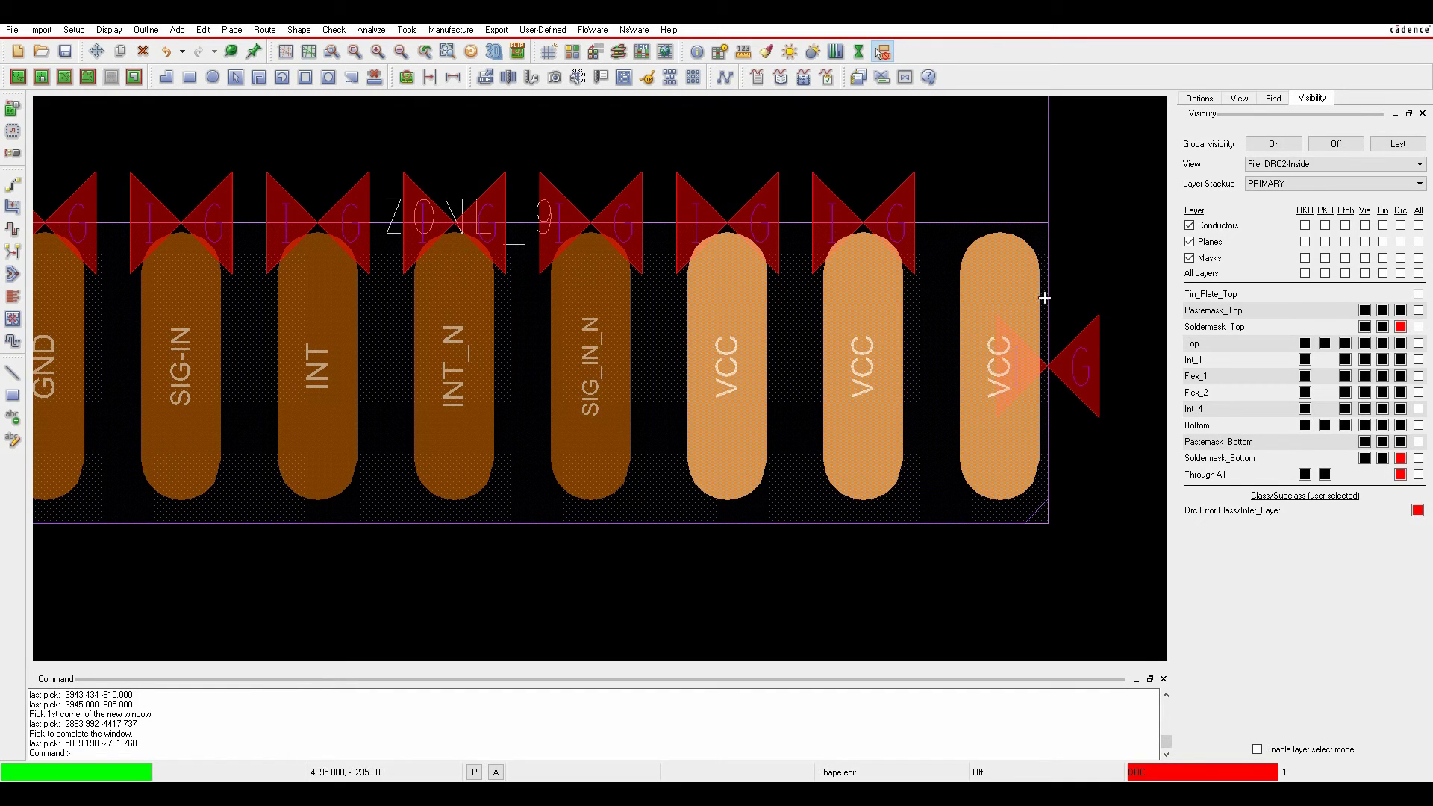
click(929, 222)
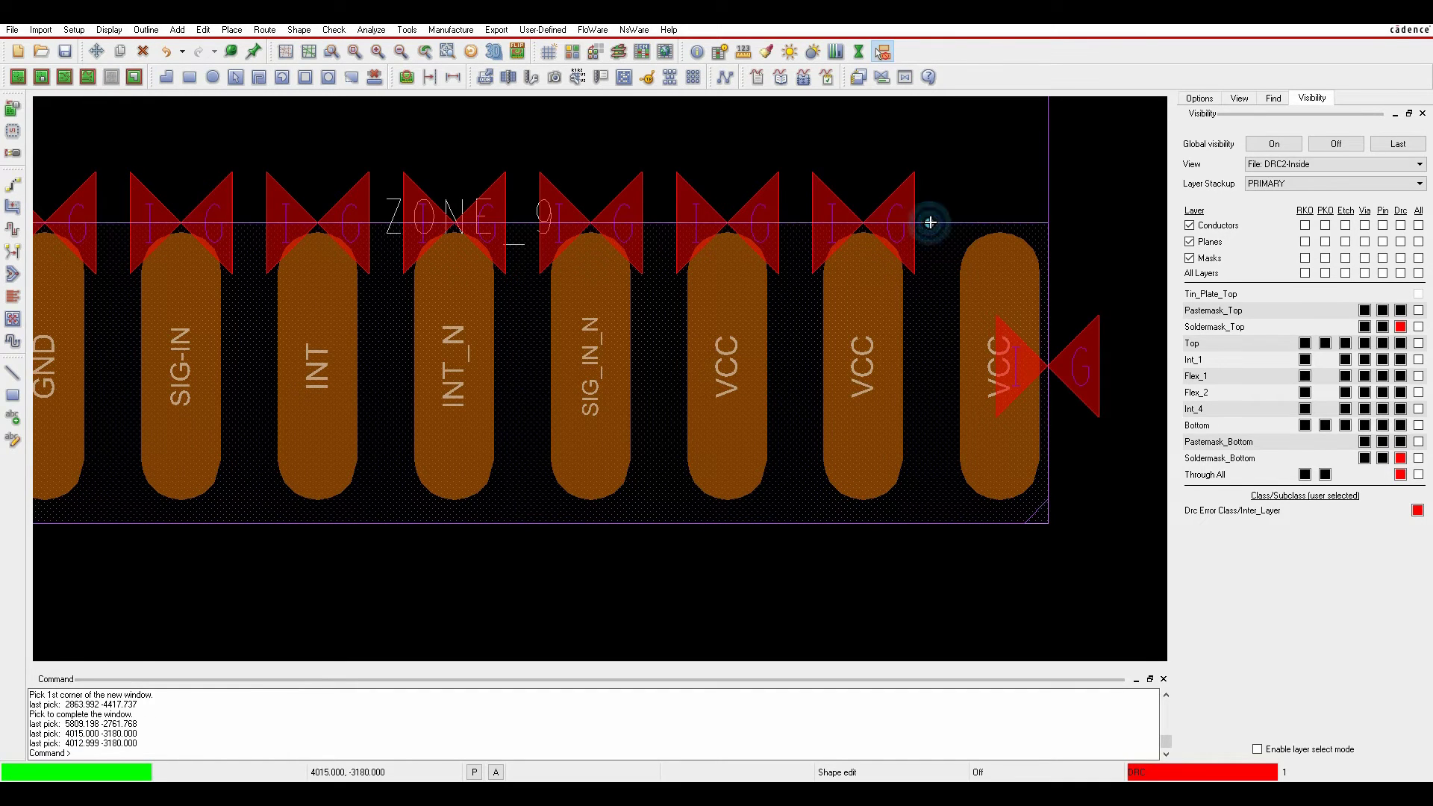
click(932, 211)
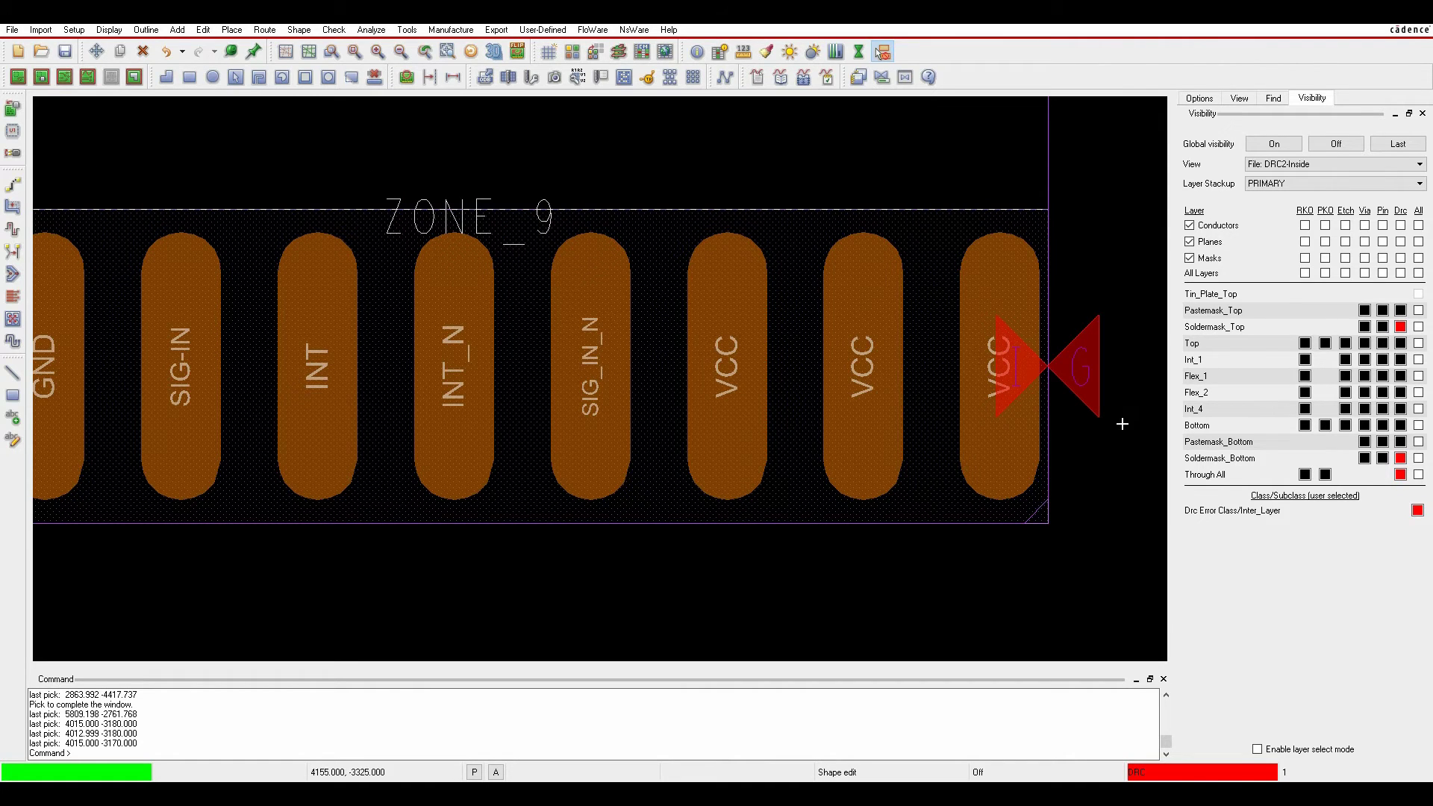
click(1302, 167)
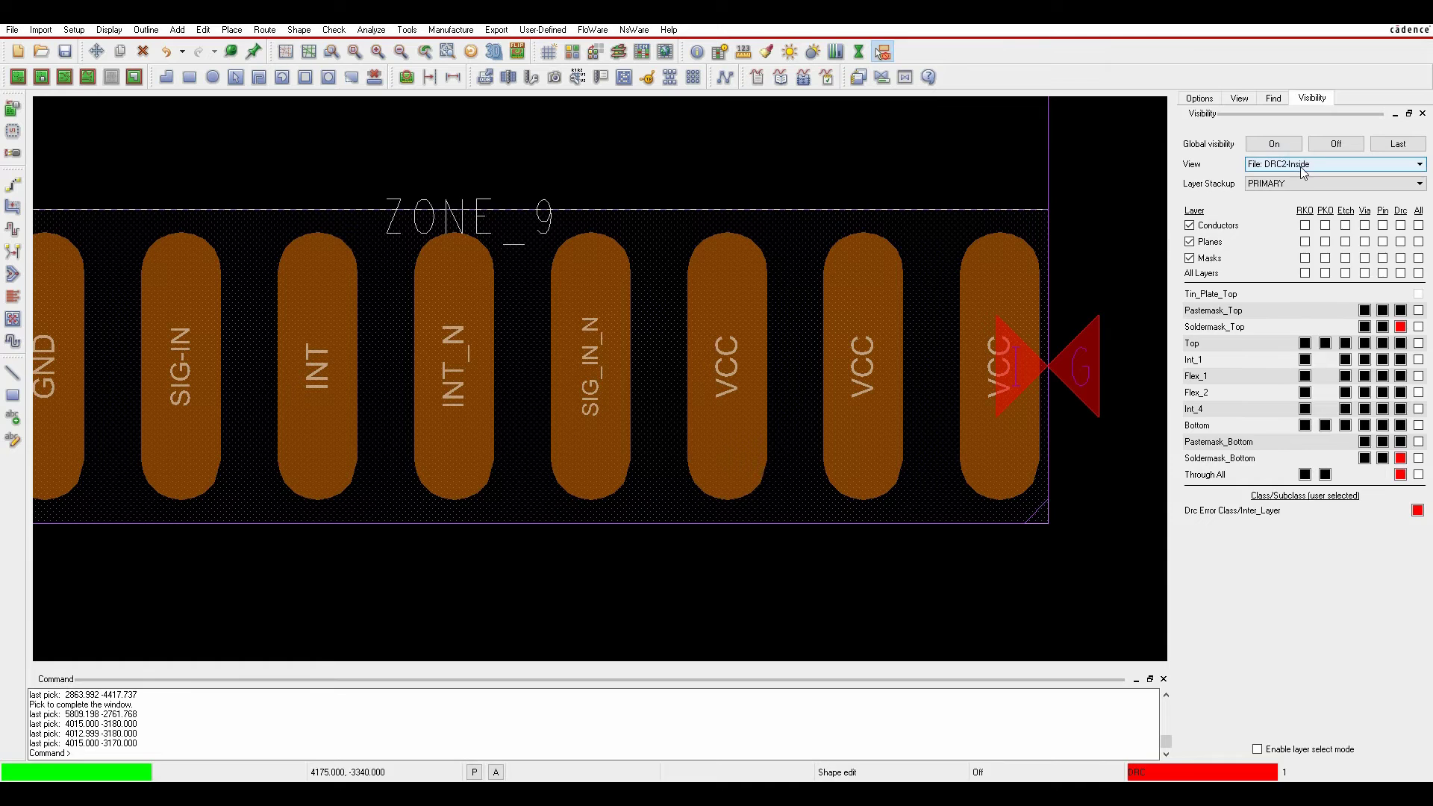
Step: Switch to the DRC3-INSIDE view and zoom in on the Zone 6 marker
click(1295, 209)
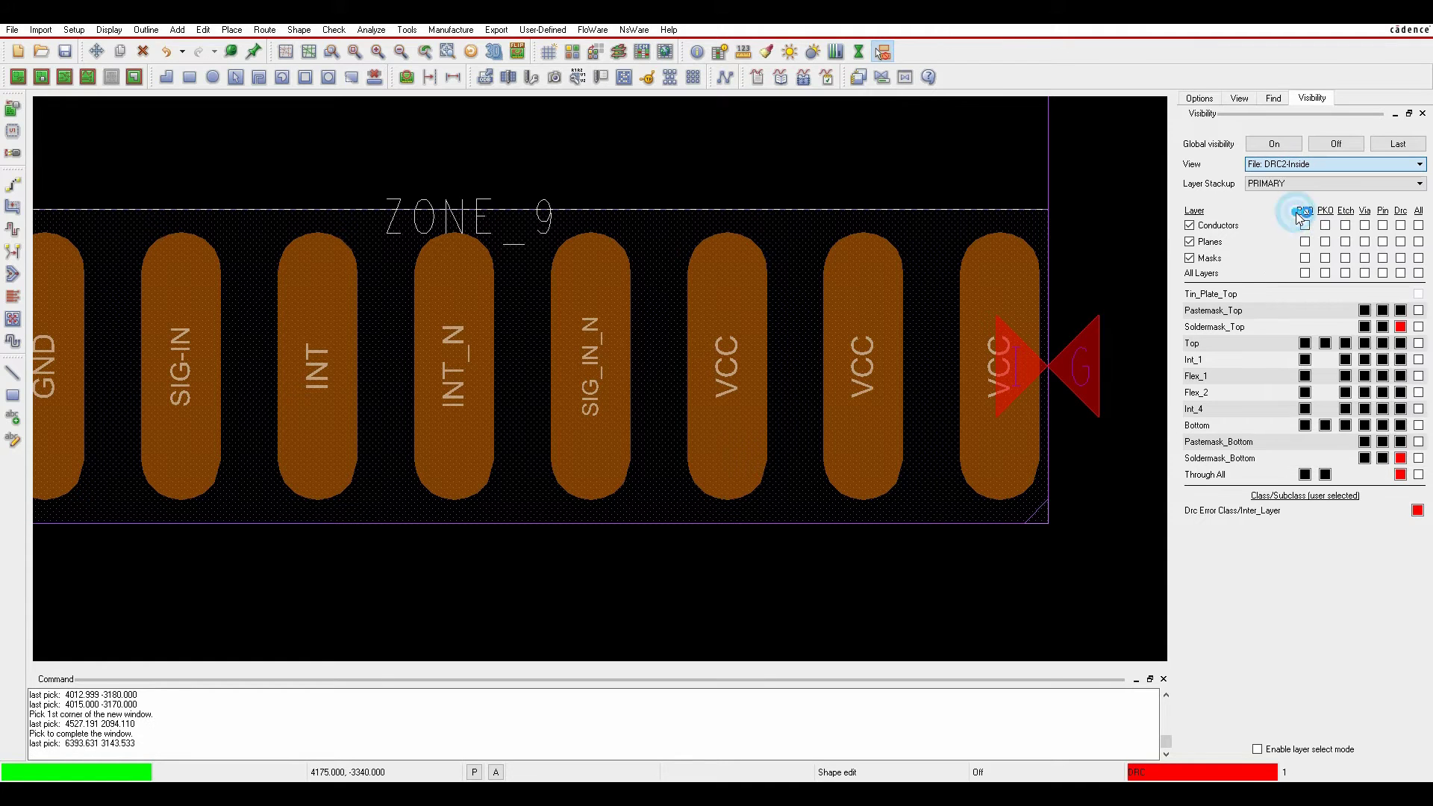
key(Down)
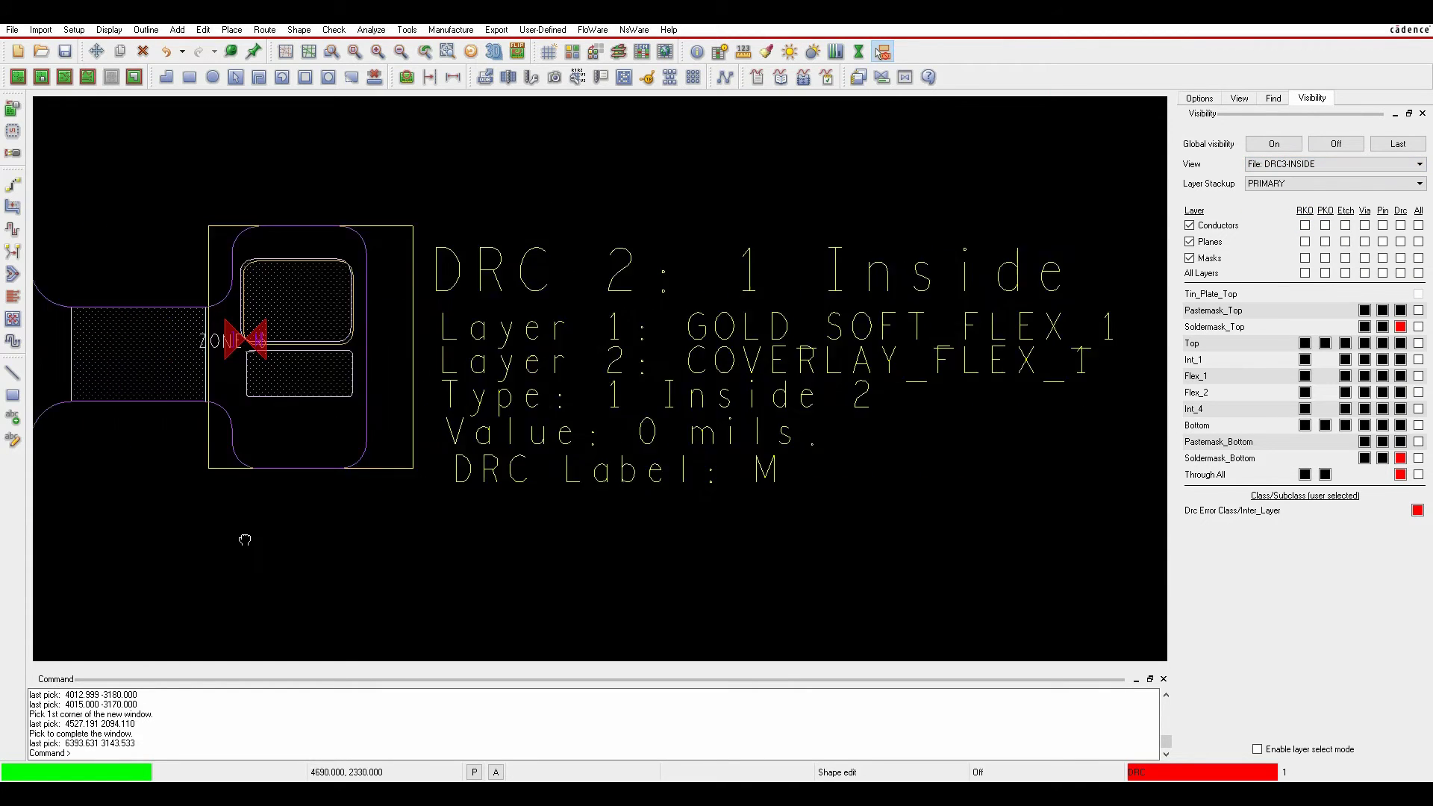
scroll(468, 320, up, 1)
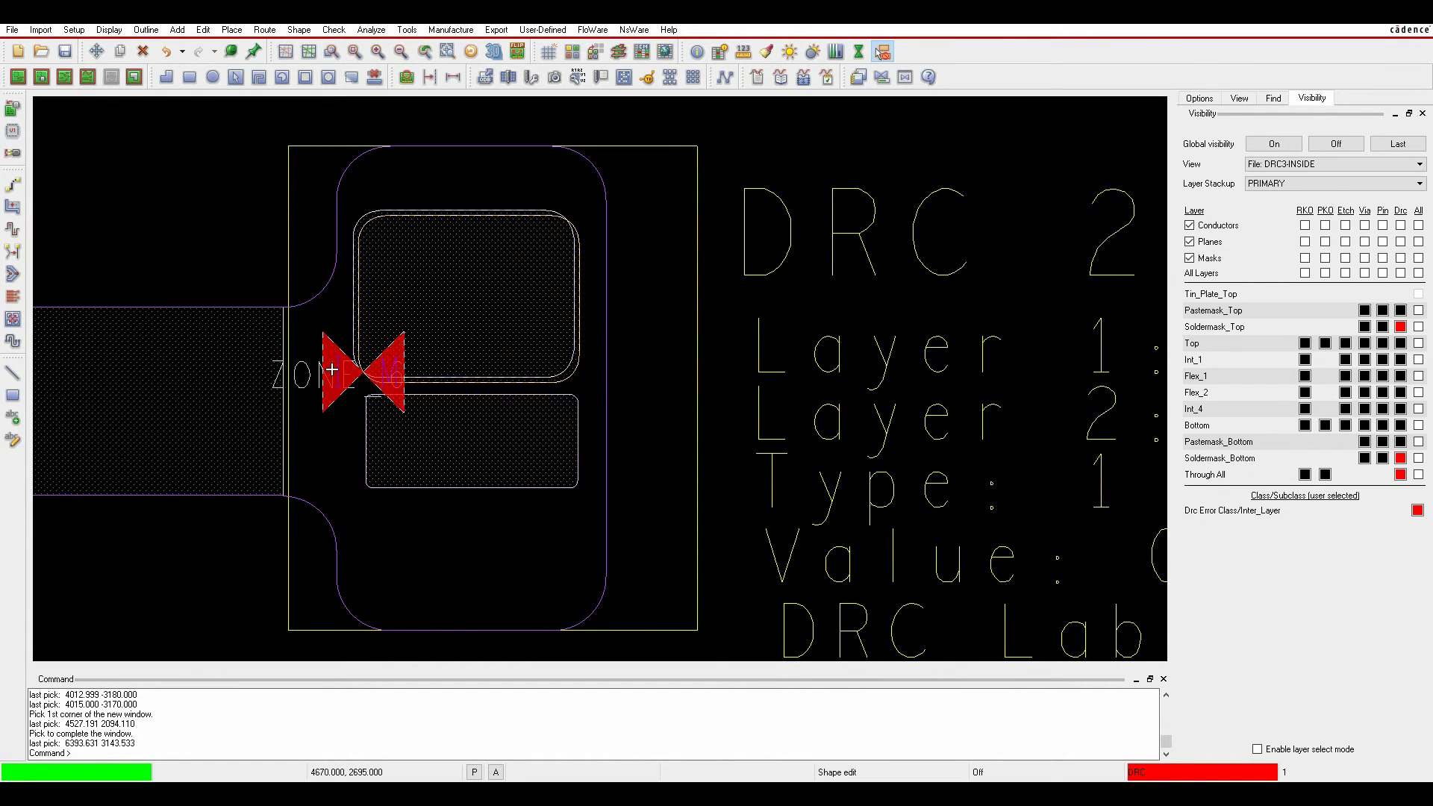
mouse_move(331, 369)
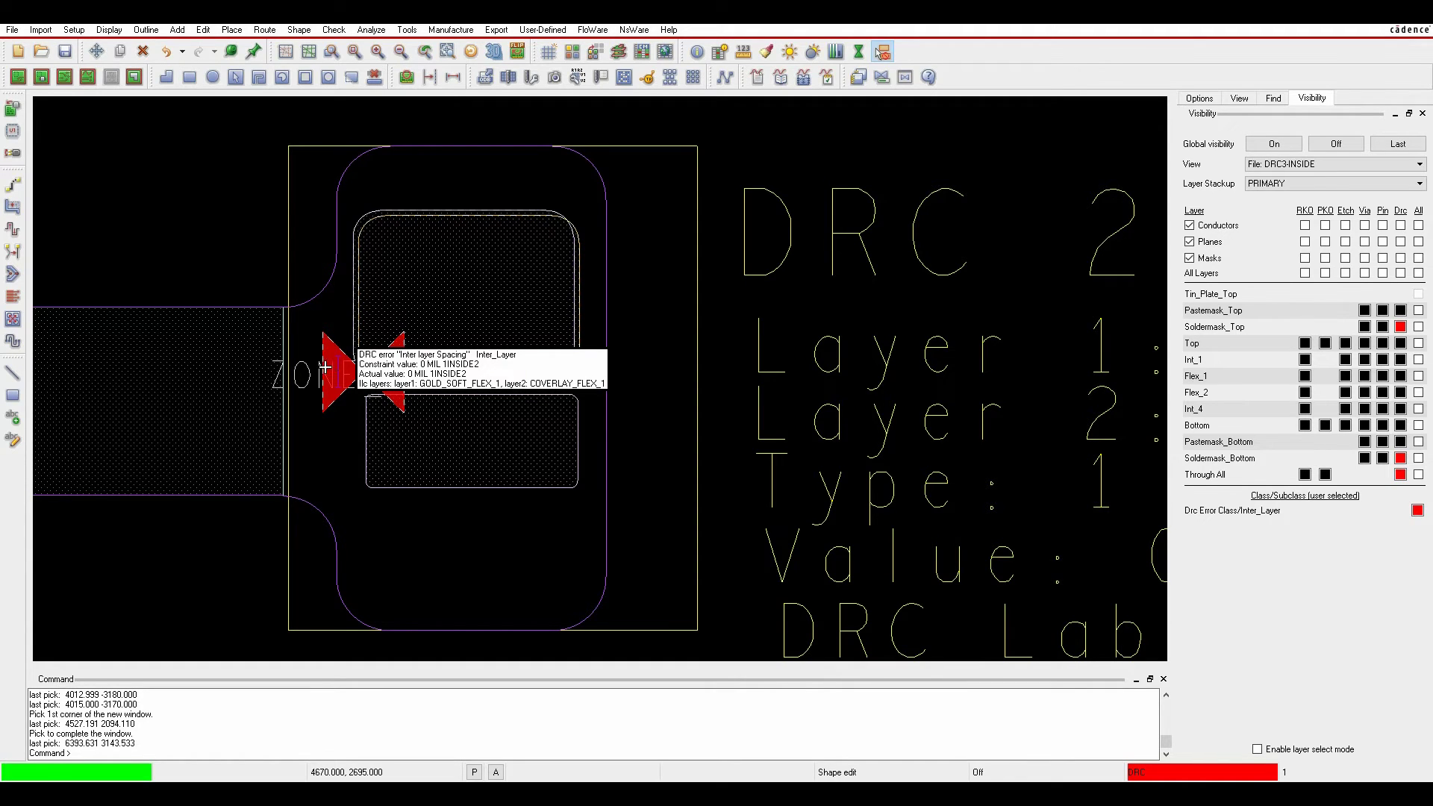
Step: Start a Move and adjust the find filter, cancelling the accidental coverlay corner pick
click(97, 51)
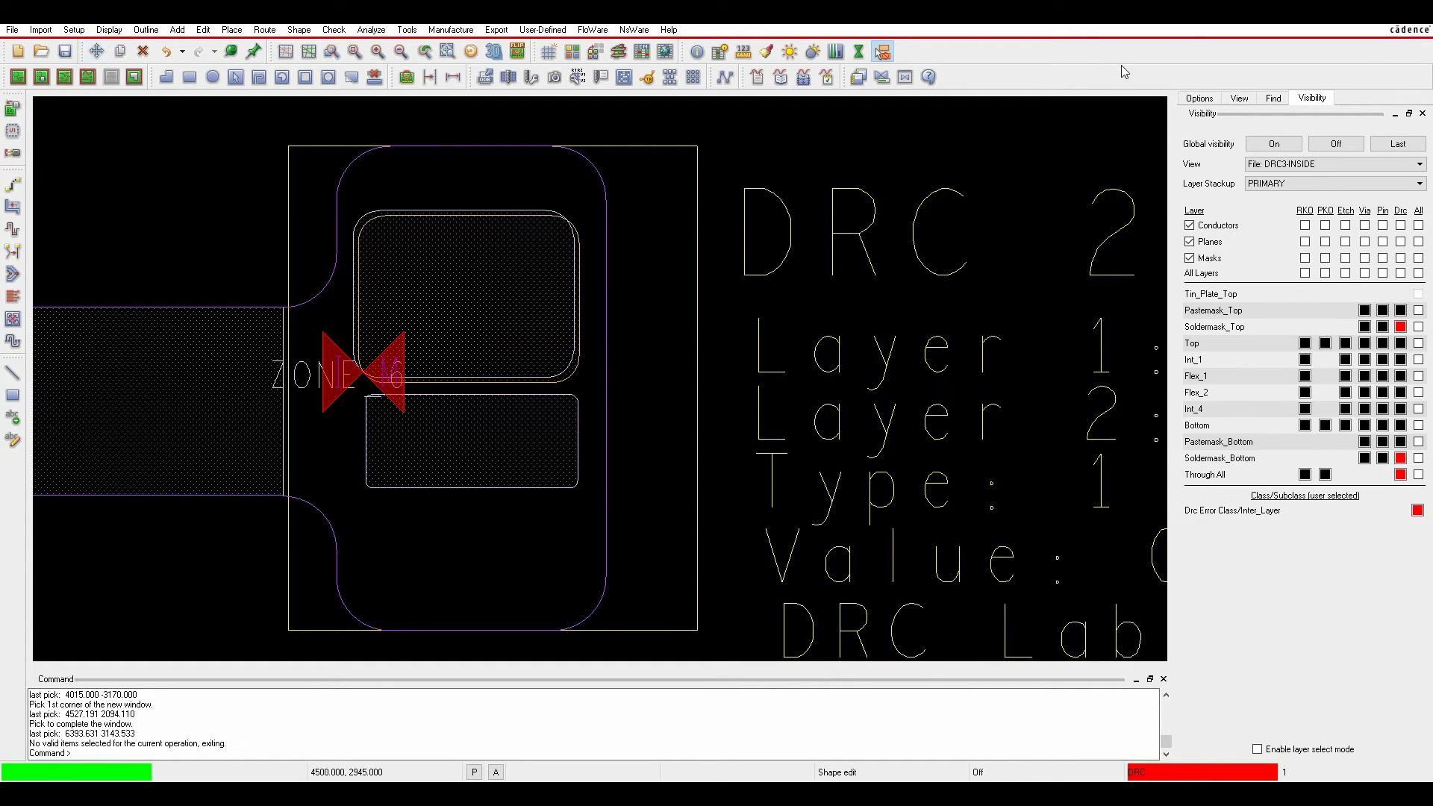
click(1193, 98)
click(1239, 97)
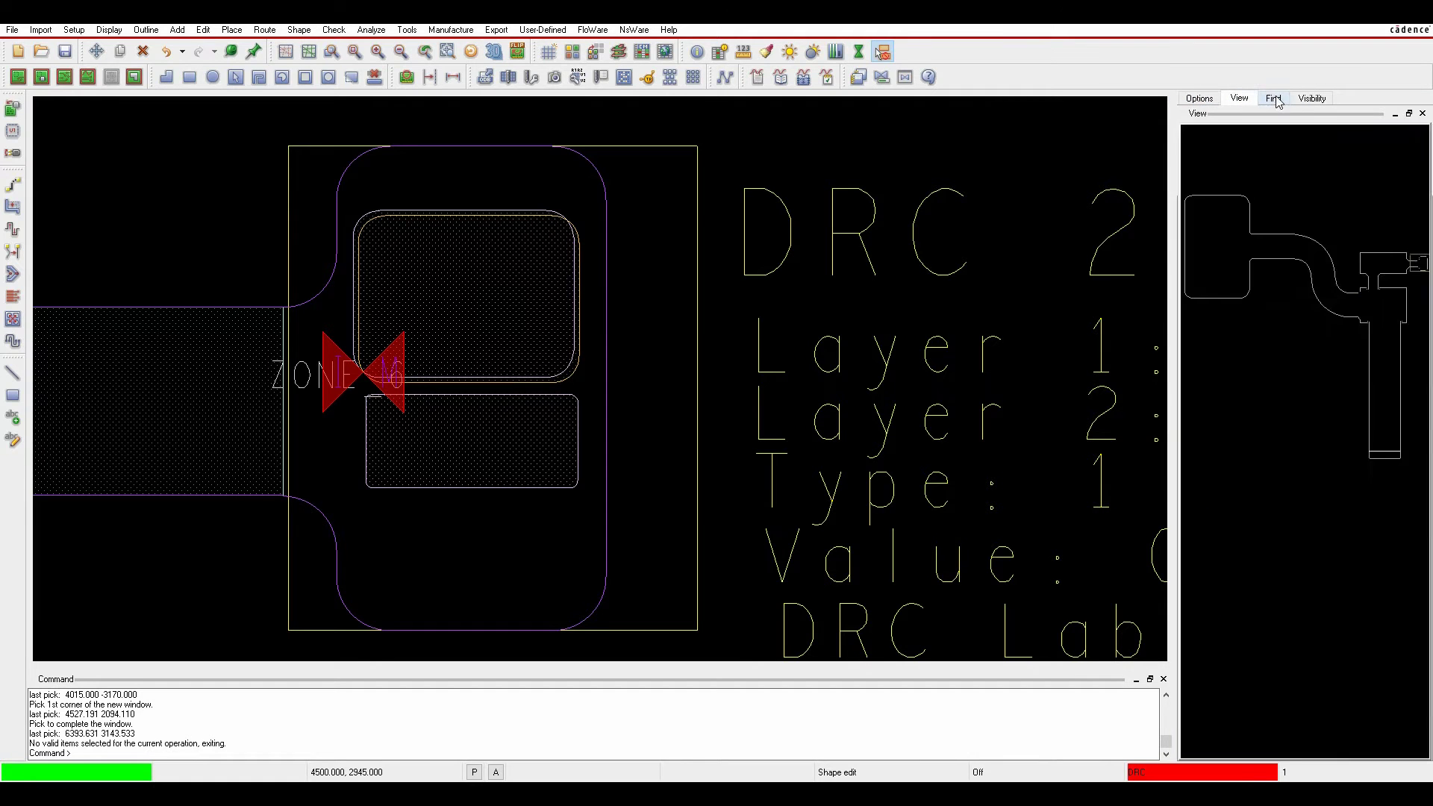
click(1273, 98)
click(358, 224)
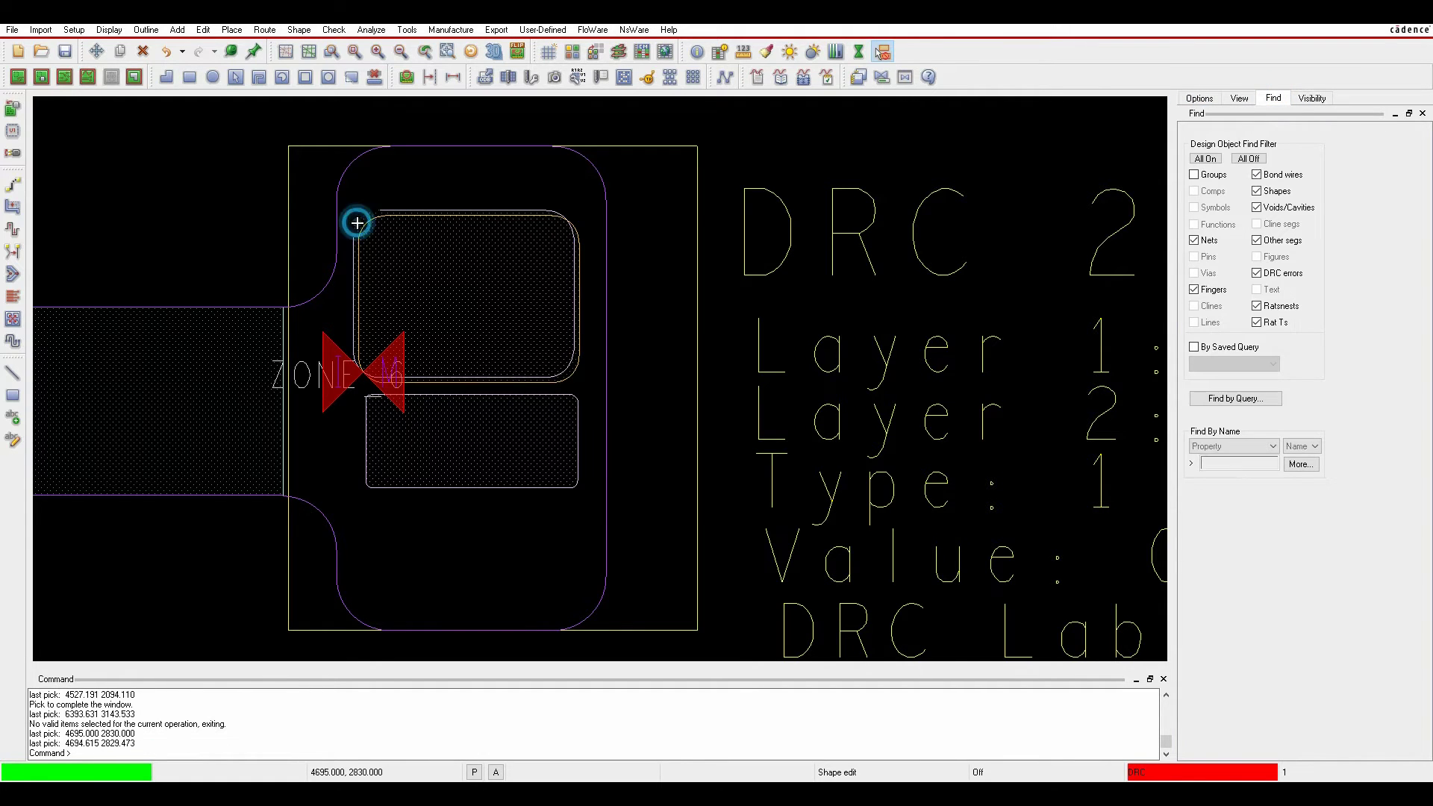
right_click(371, 212)
click(395, 232)
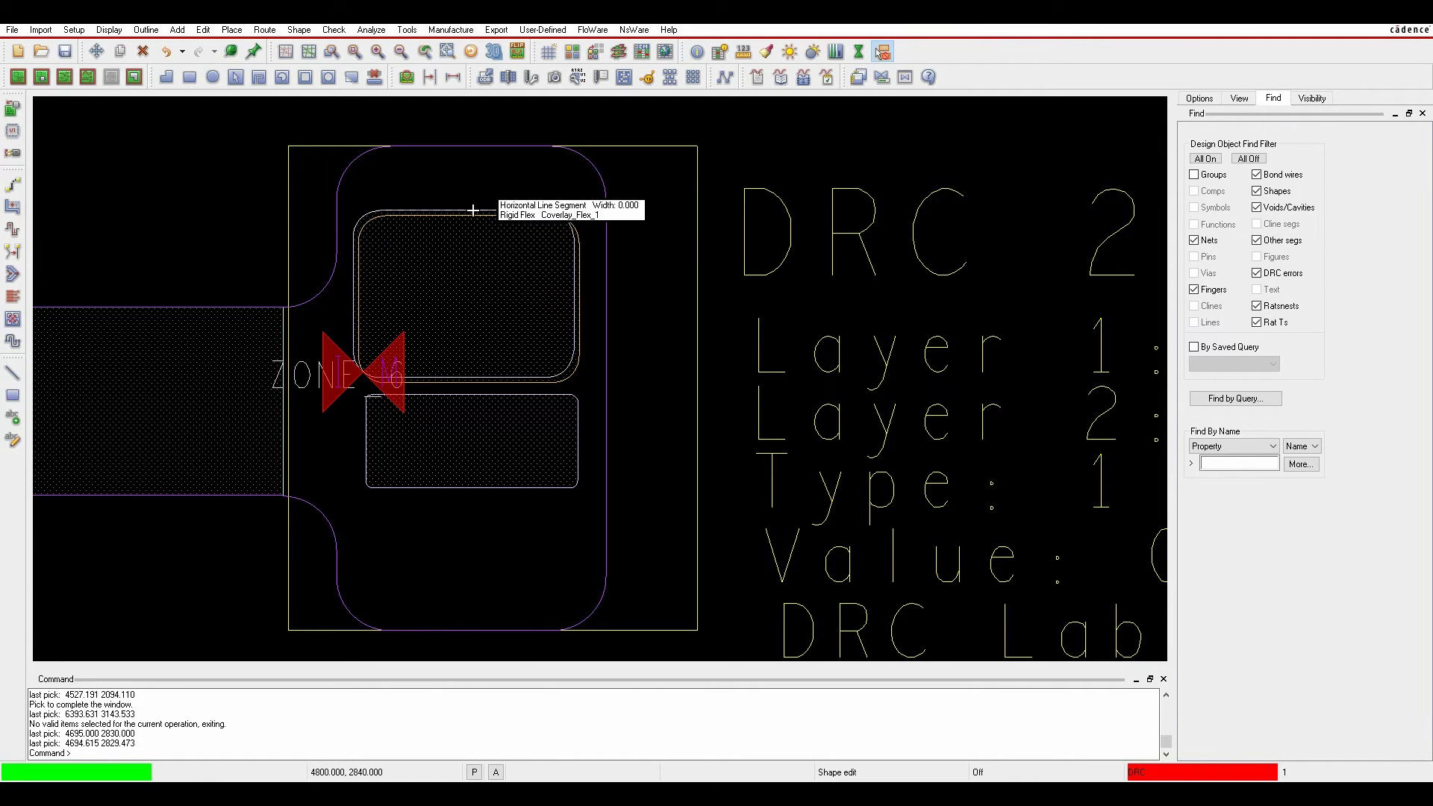
Step: Move the rounded shape in Zone 6 to a new position so the DRC count drops to 0
key(shift+F6)
click(355, 216)
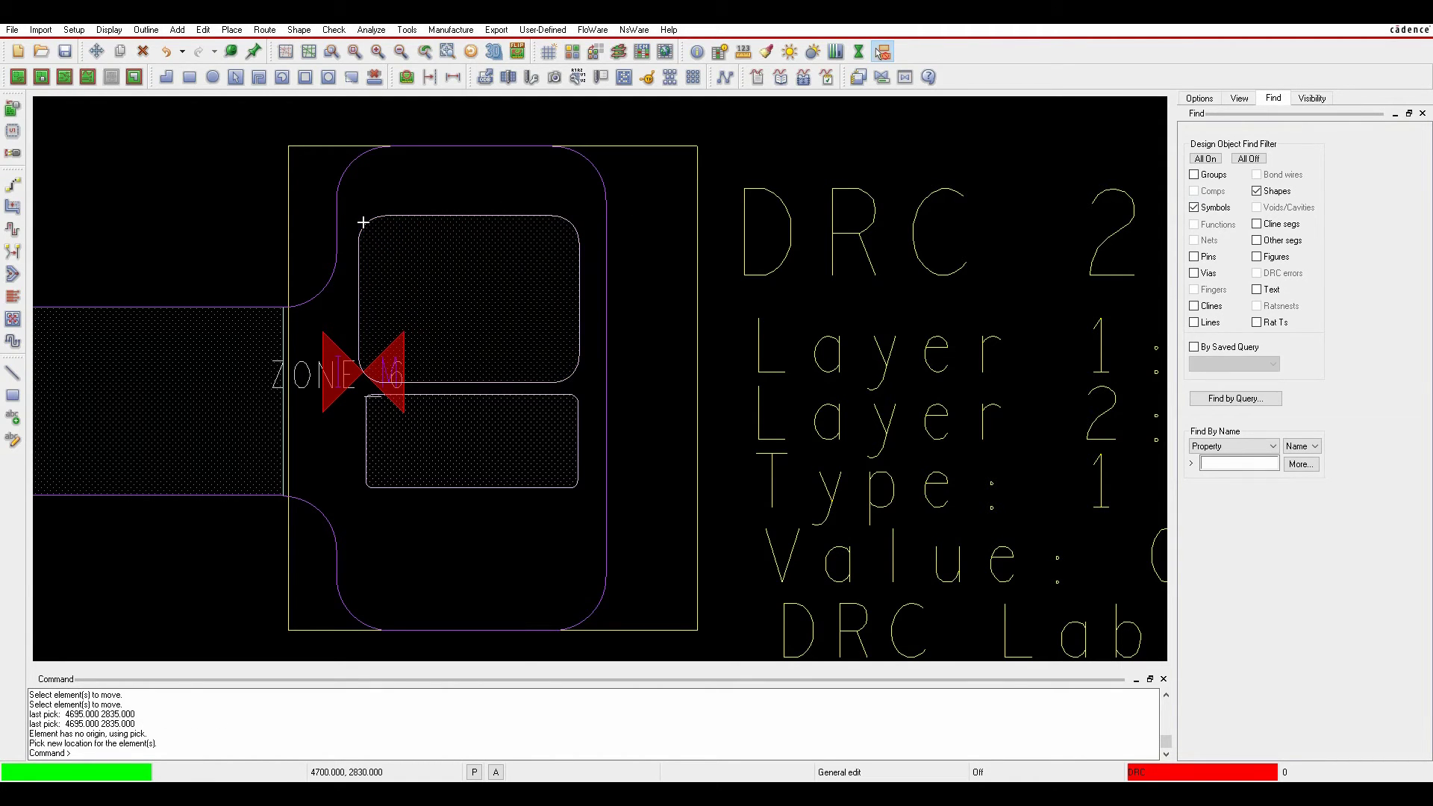
click(363, 223)
right_click(659, 307)
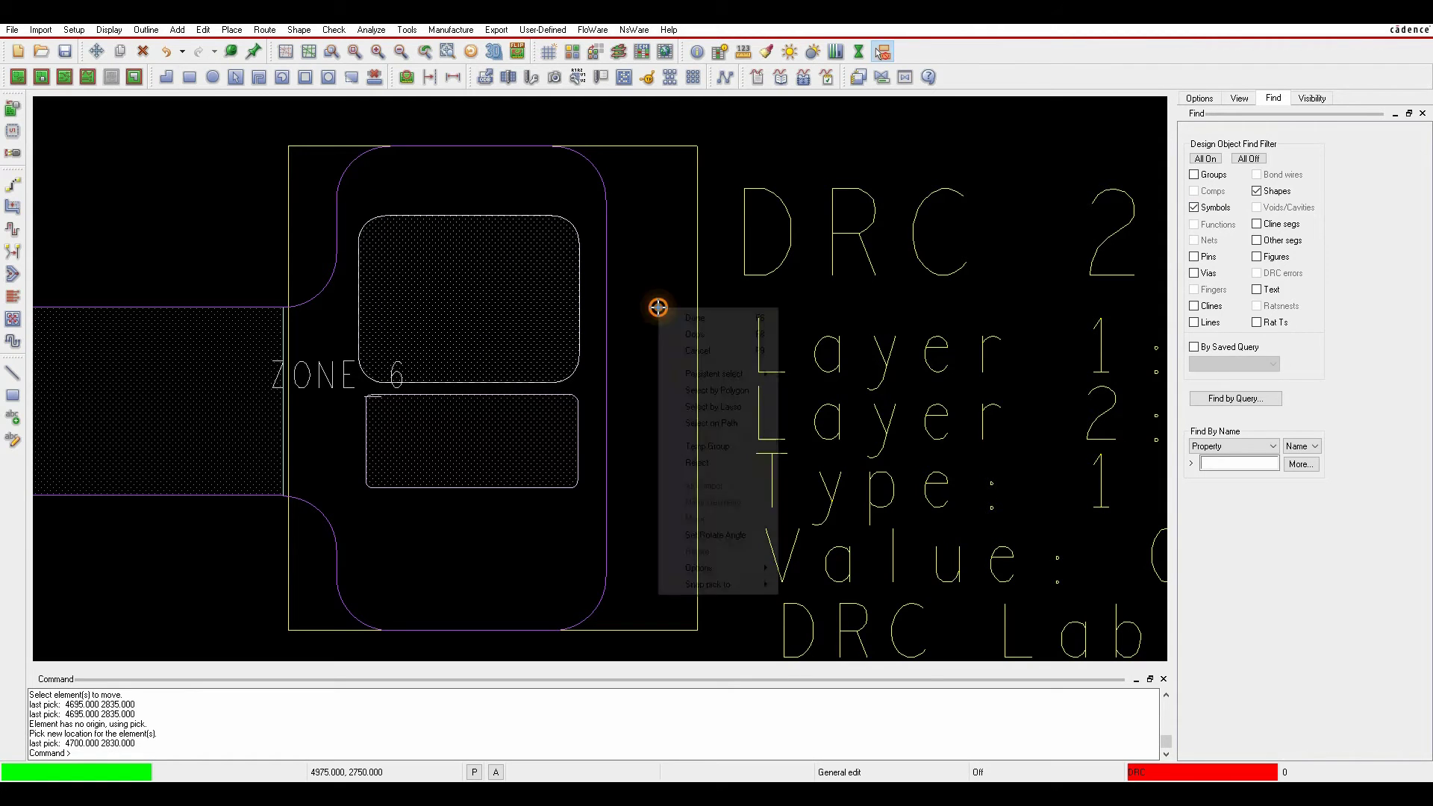
right_click(678, 288)
click(688, 299)
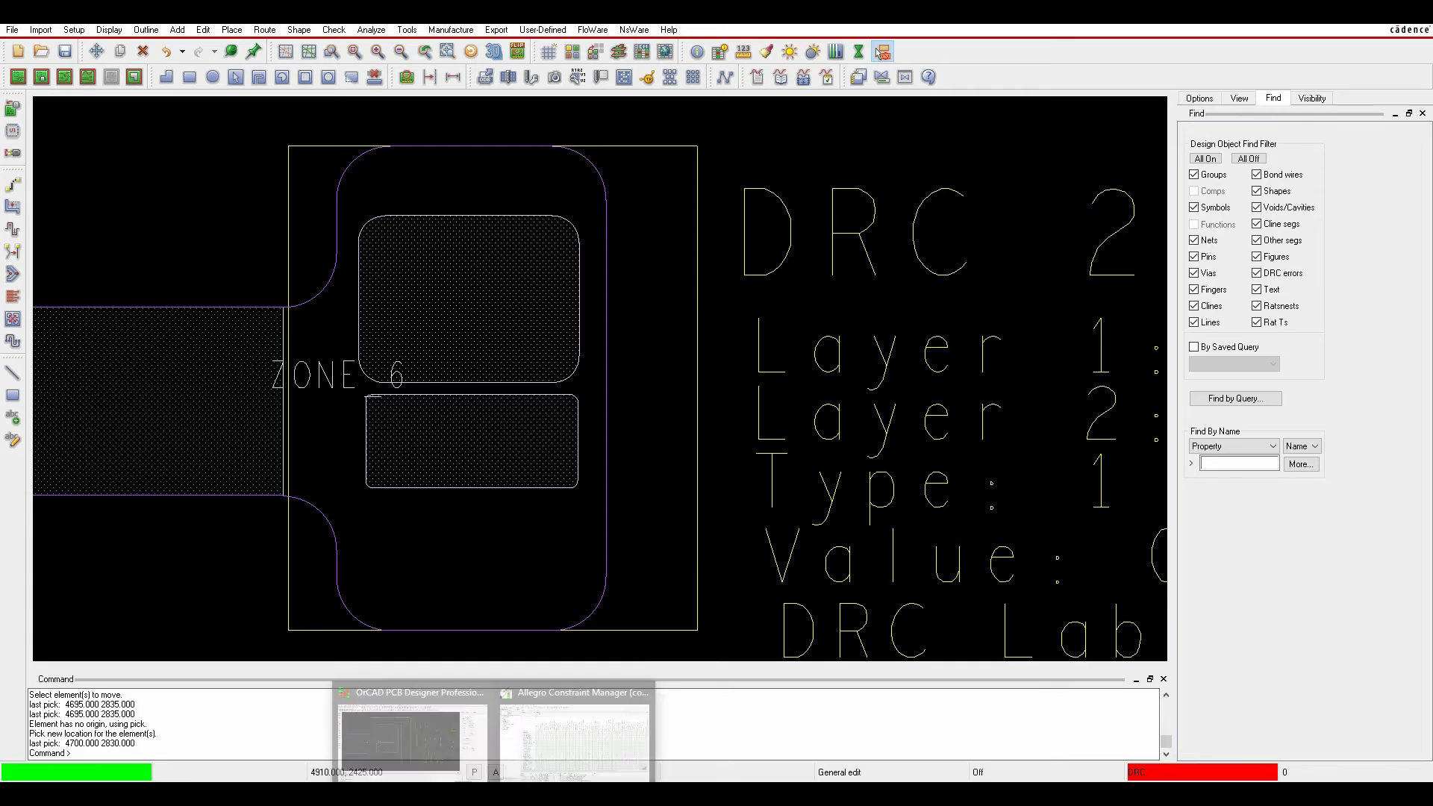
click(574, 738)
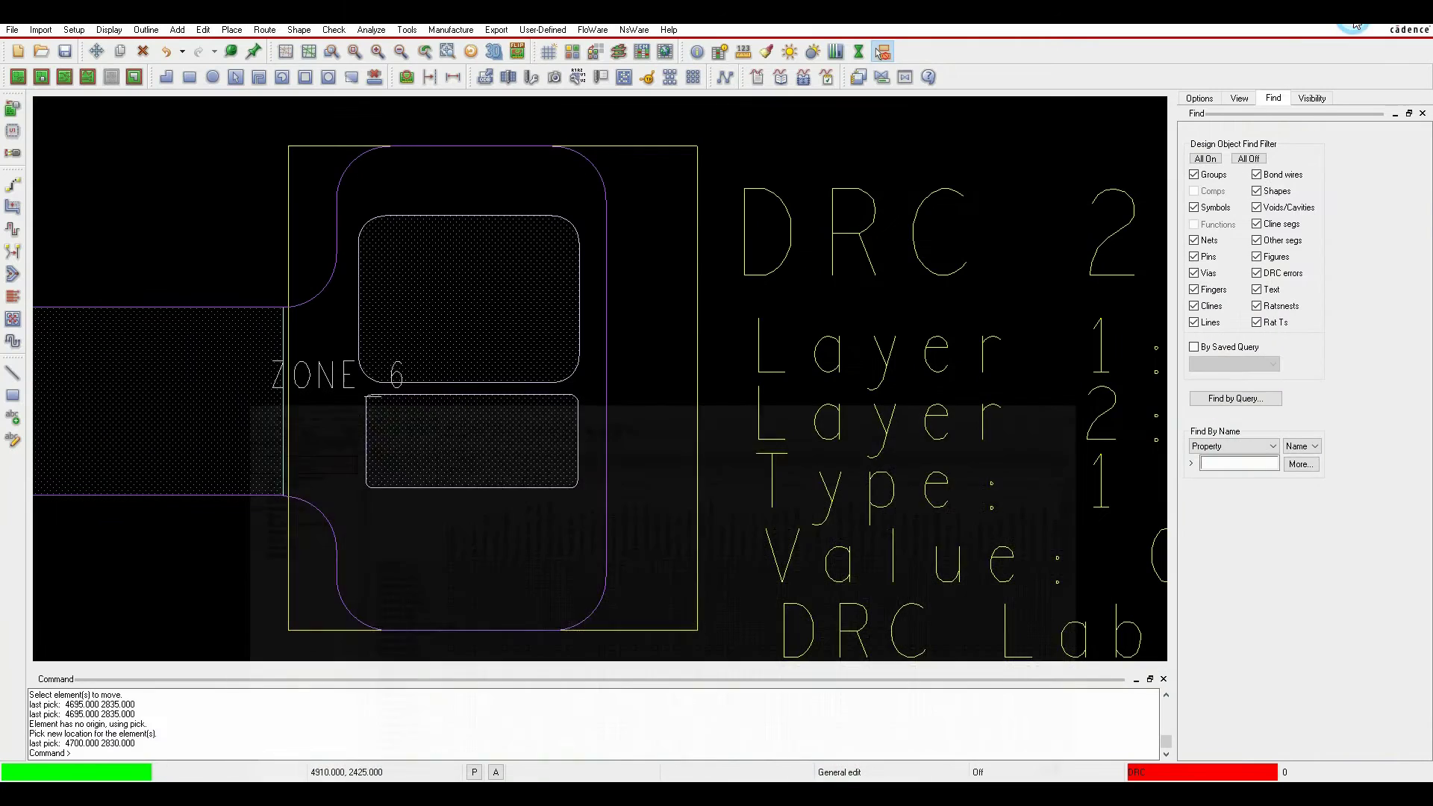
click(1354, 27)
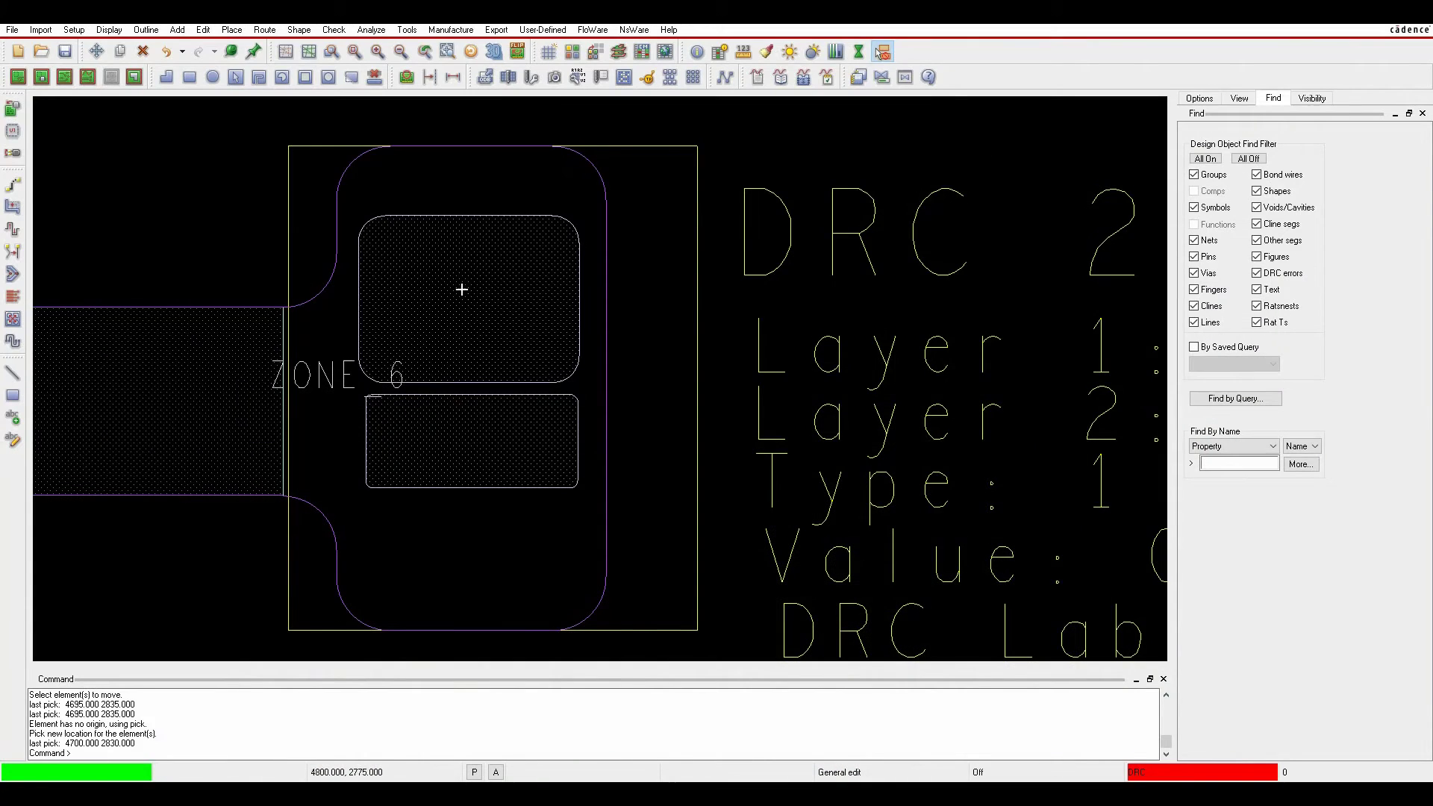
Step: Load the DRC4-OutlineEdge view and zoom in on the outline-clearance marker
click(1311, 99)
click(1290, 164)
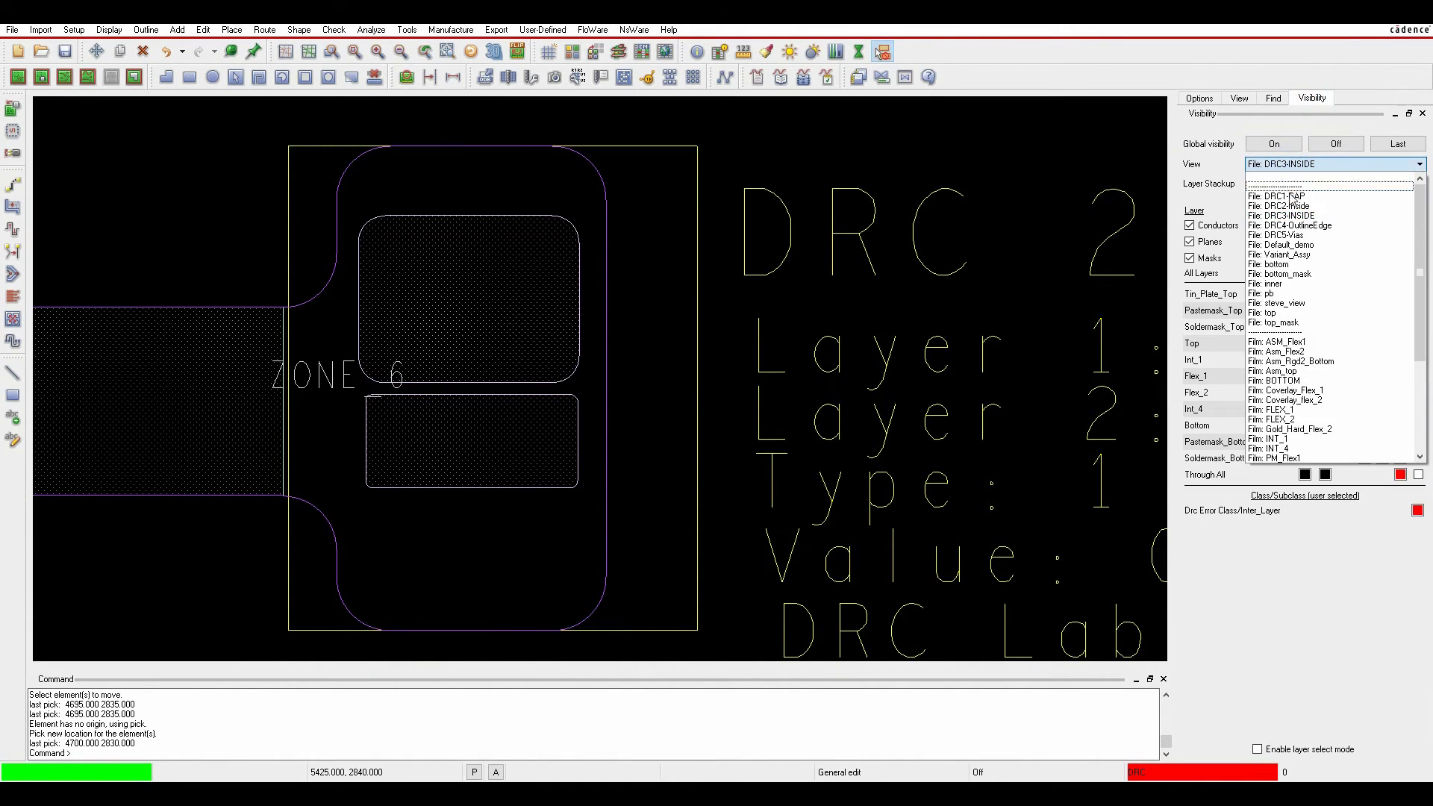
click(1291, 225)
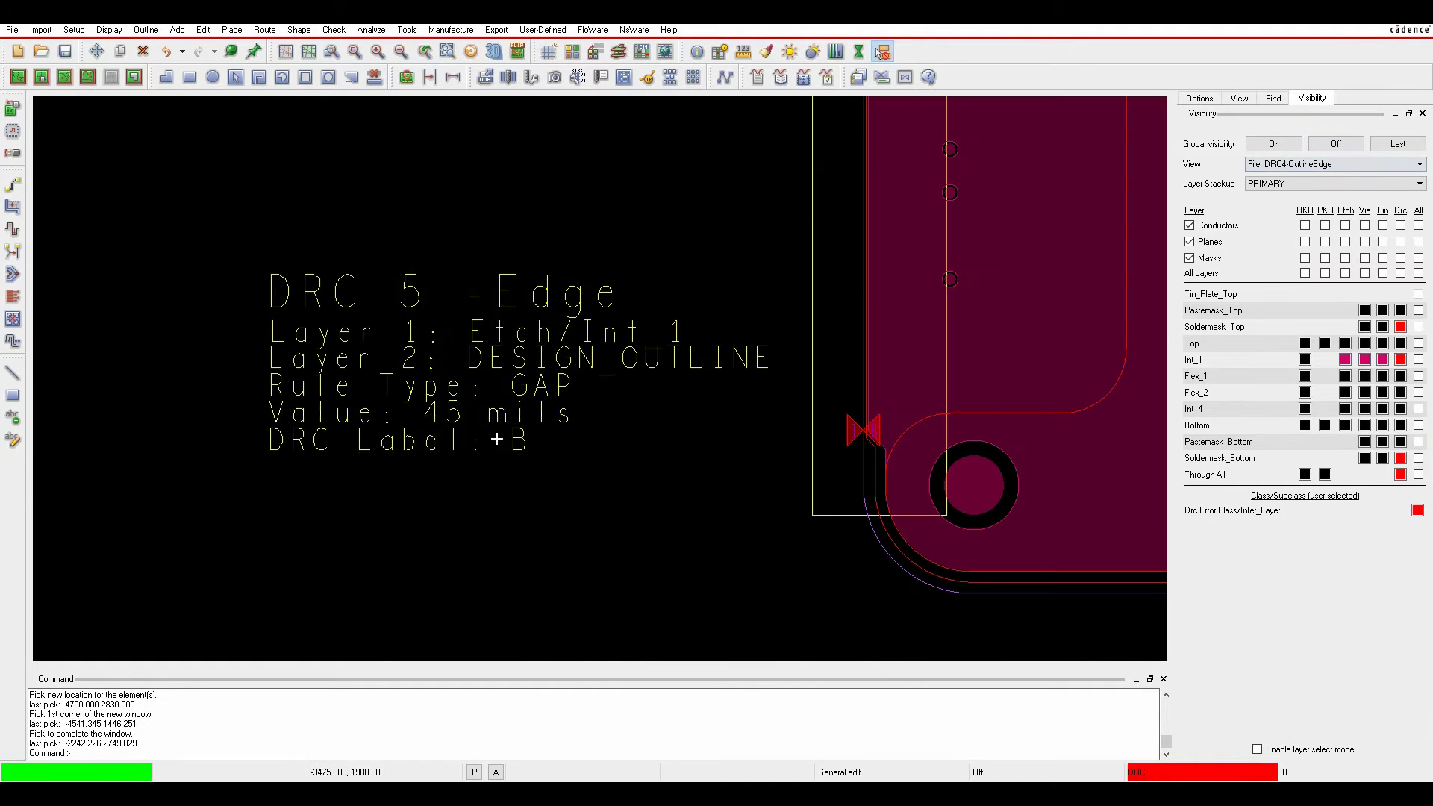
scroll(905, 451, up, 2)
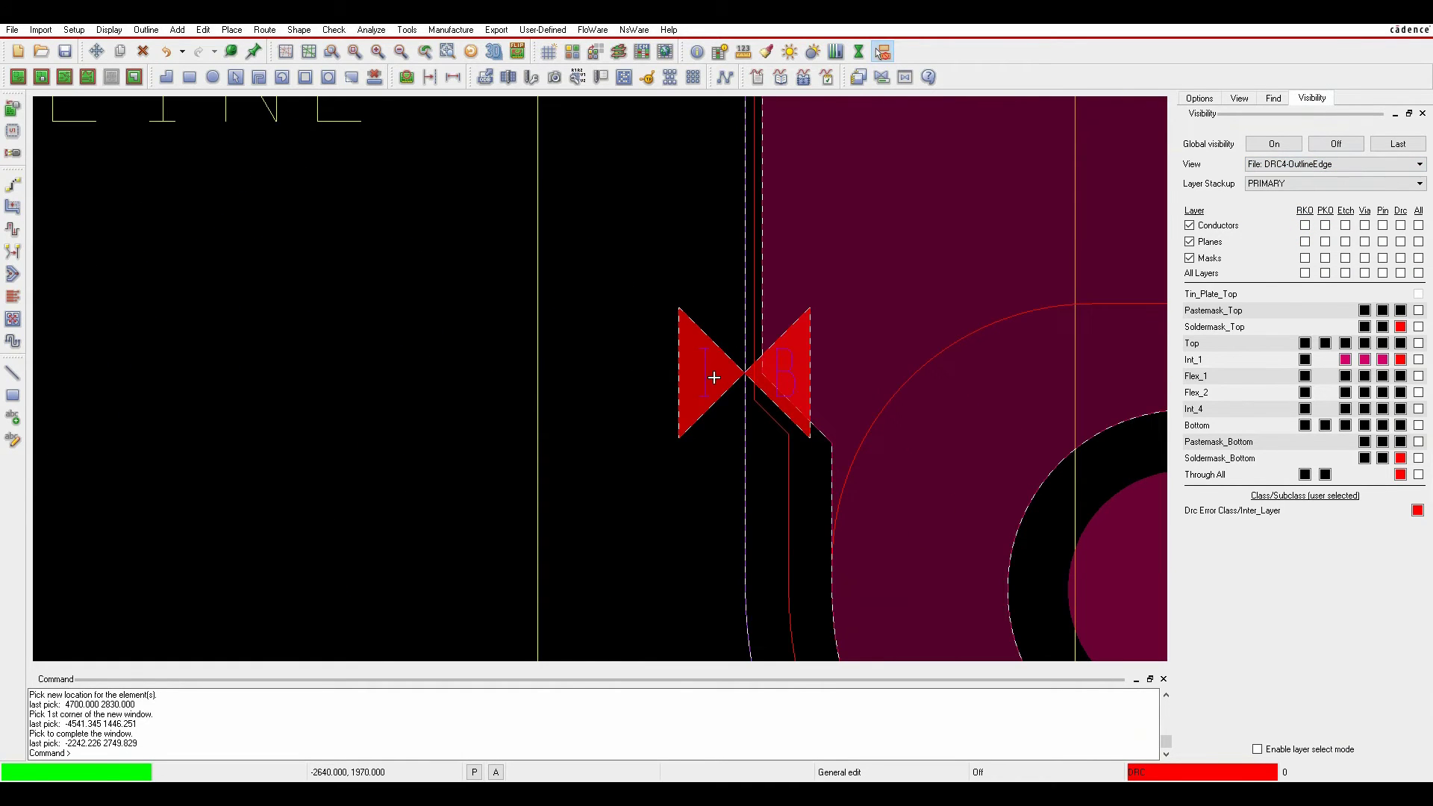
mouse_move(713, 377)
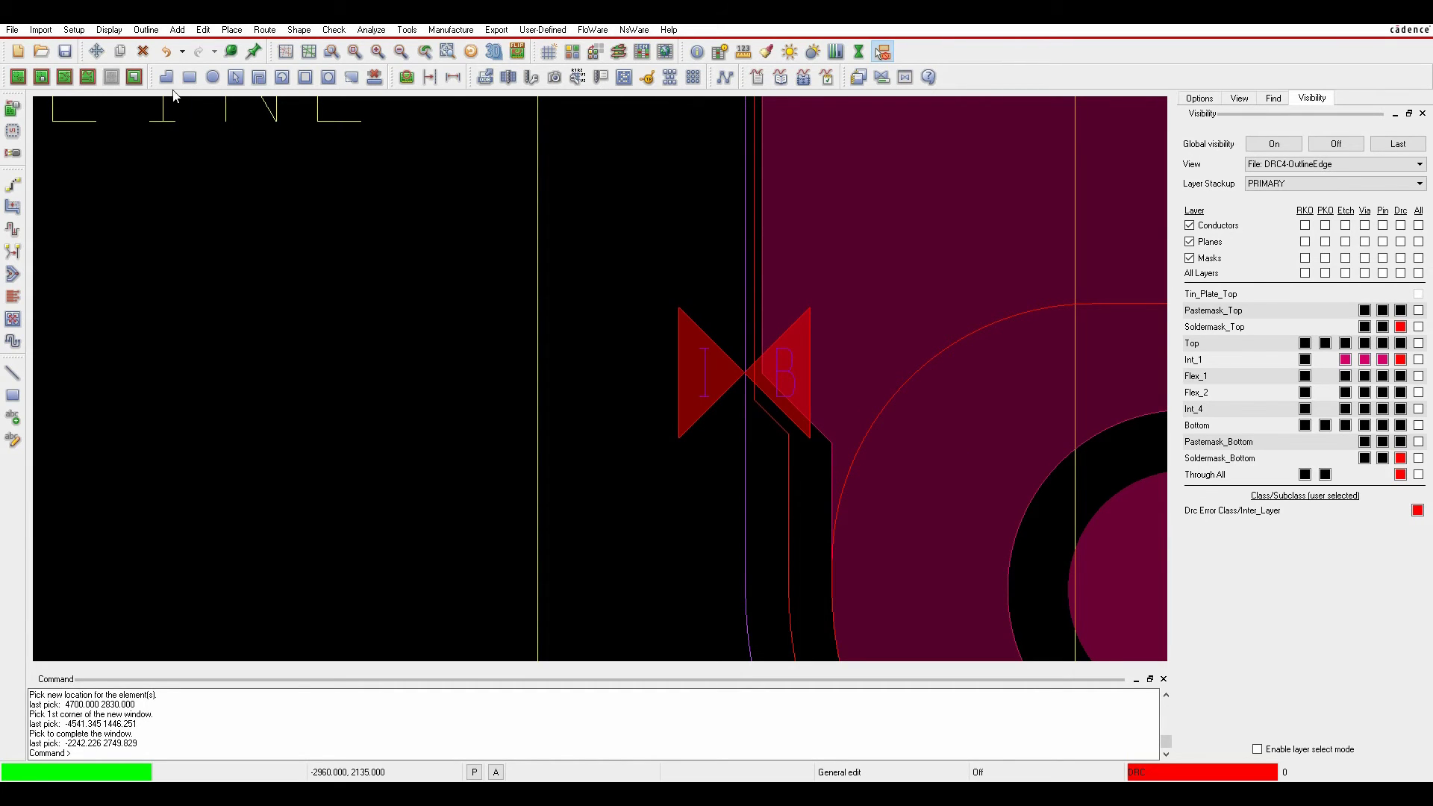
Step: Edit the Int_1 copper plane boundary with new vertices so its edge sits back from the outline
click(352, 77)
click(831, 293)
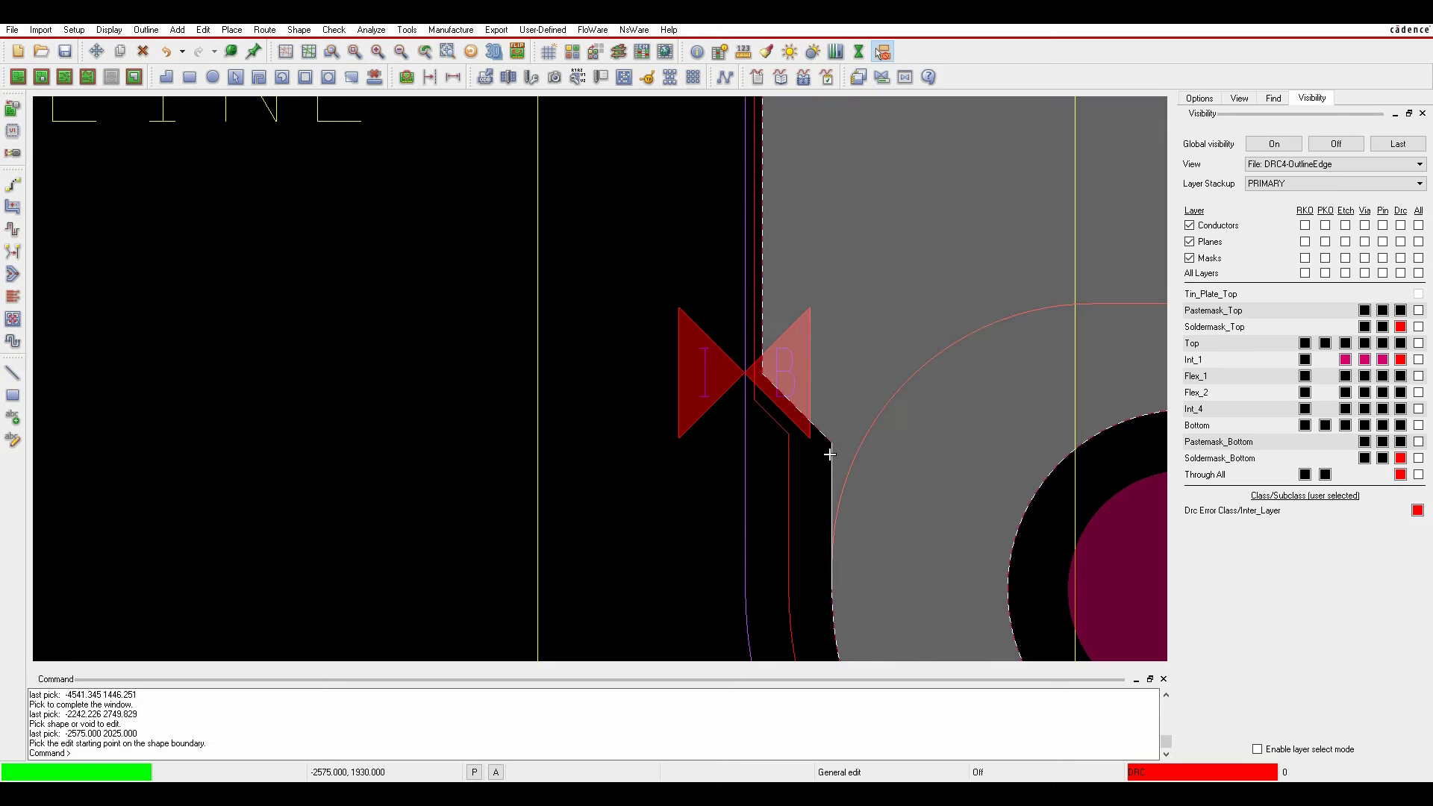
click(832, 443)
scroll(833, 287, down, 2)
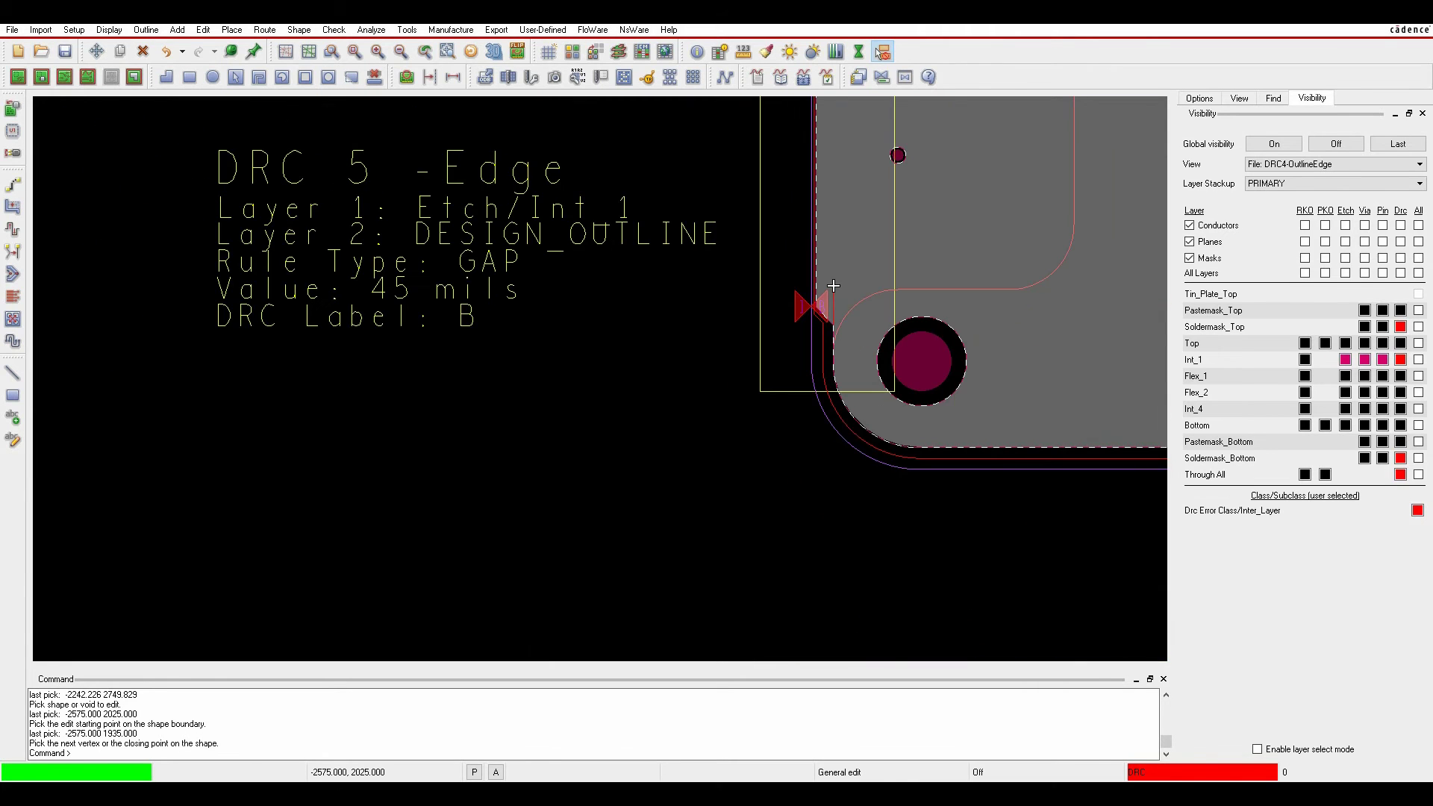
key(Up)
key(Up)
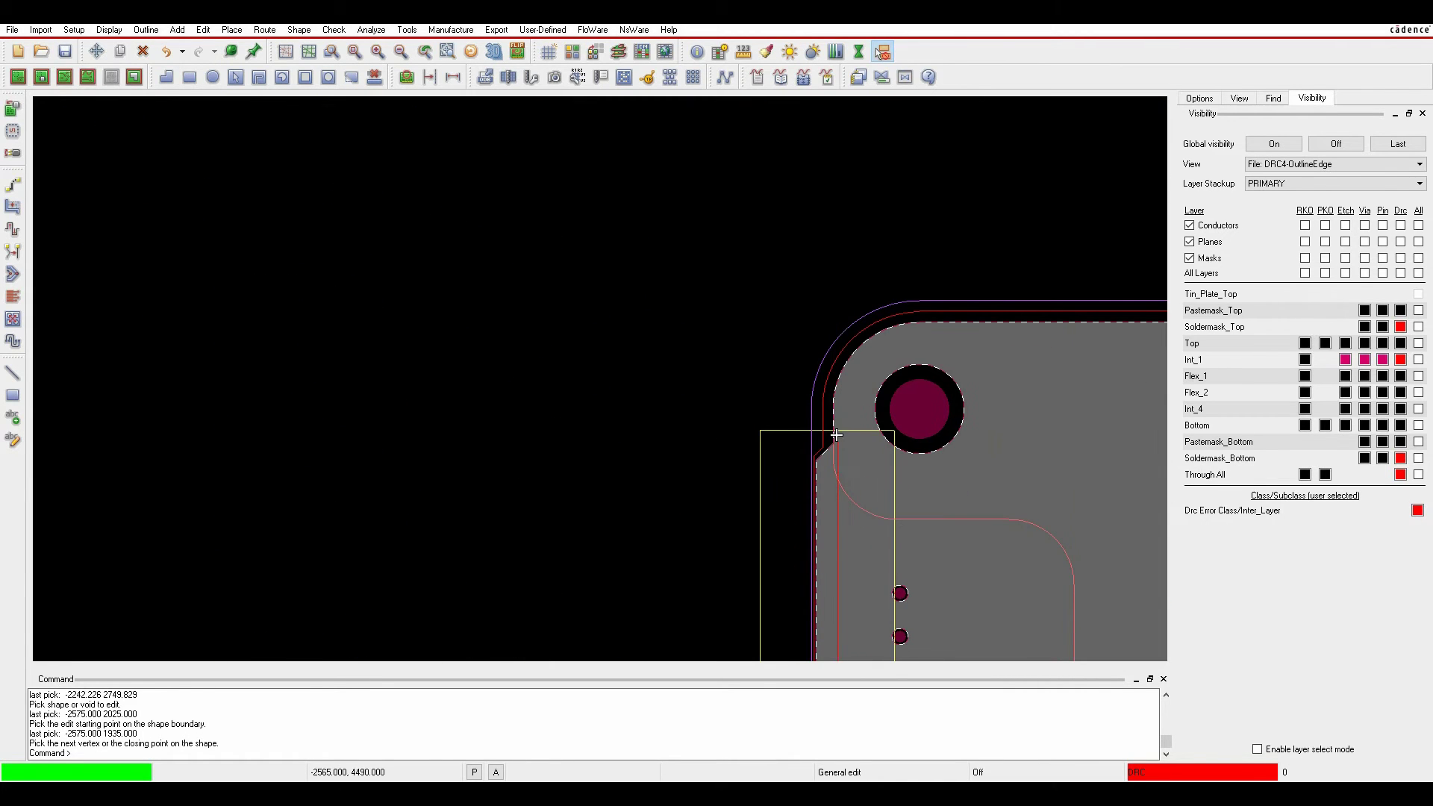
click(830, 444)
key(Down)
key(Down)
key(Down)
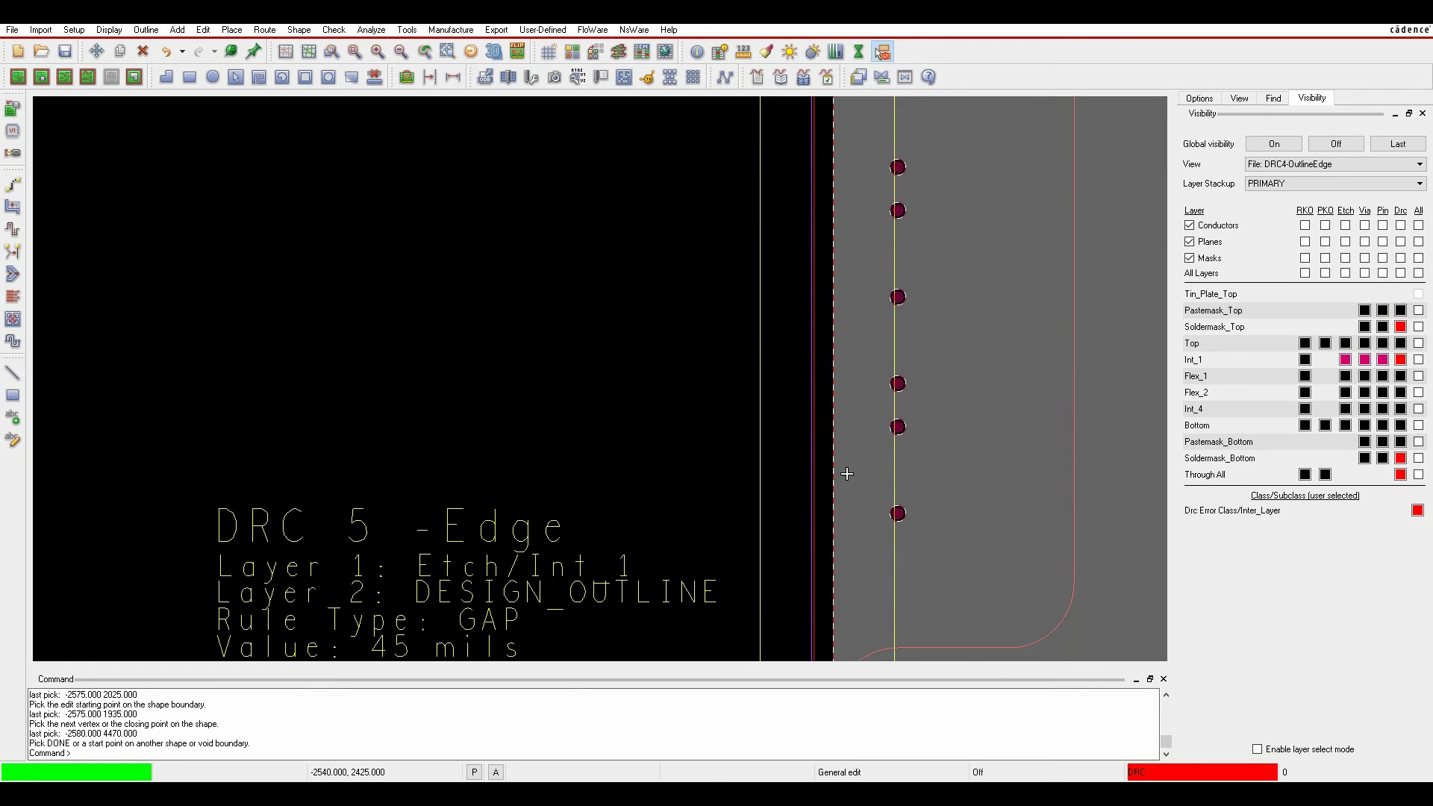
right_click(694, 345)
click(713, 353)
key(Down)
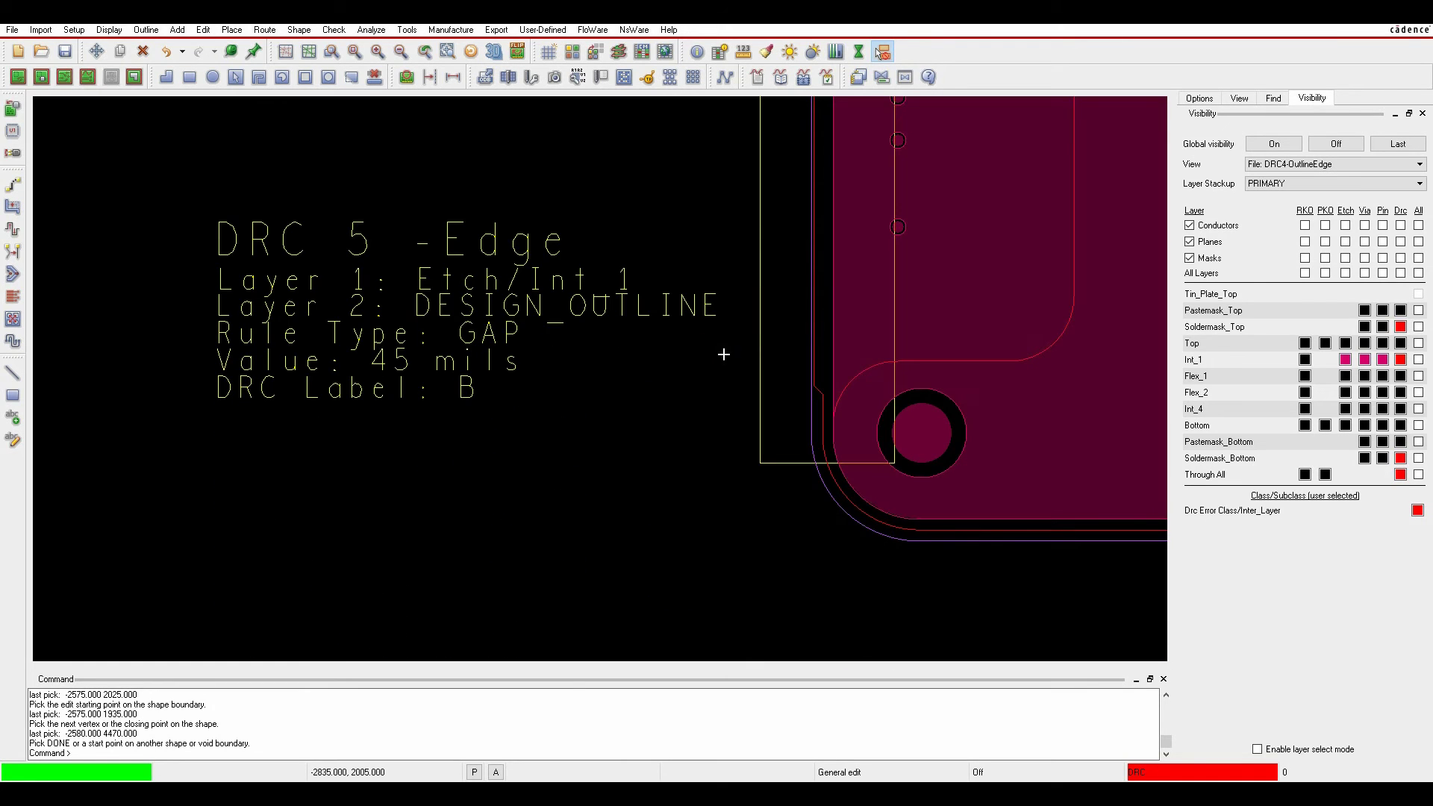
Step: Show inter-layer spacing with Layer 1 set to Via (and Pin) and Layer 2 filtered by 'tr'
click(881, 51)
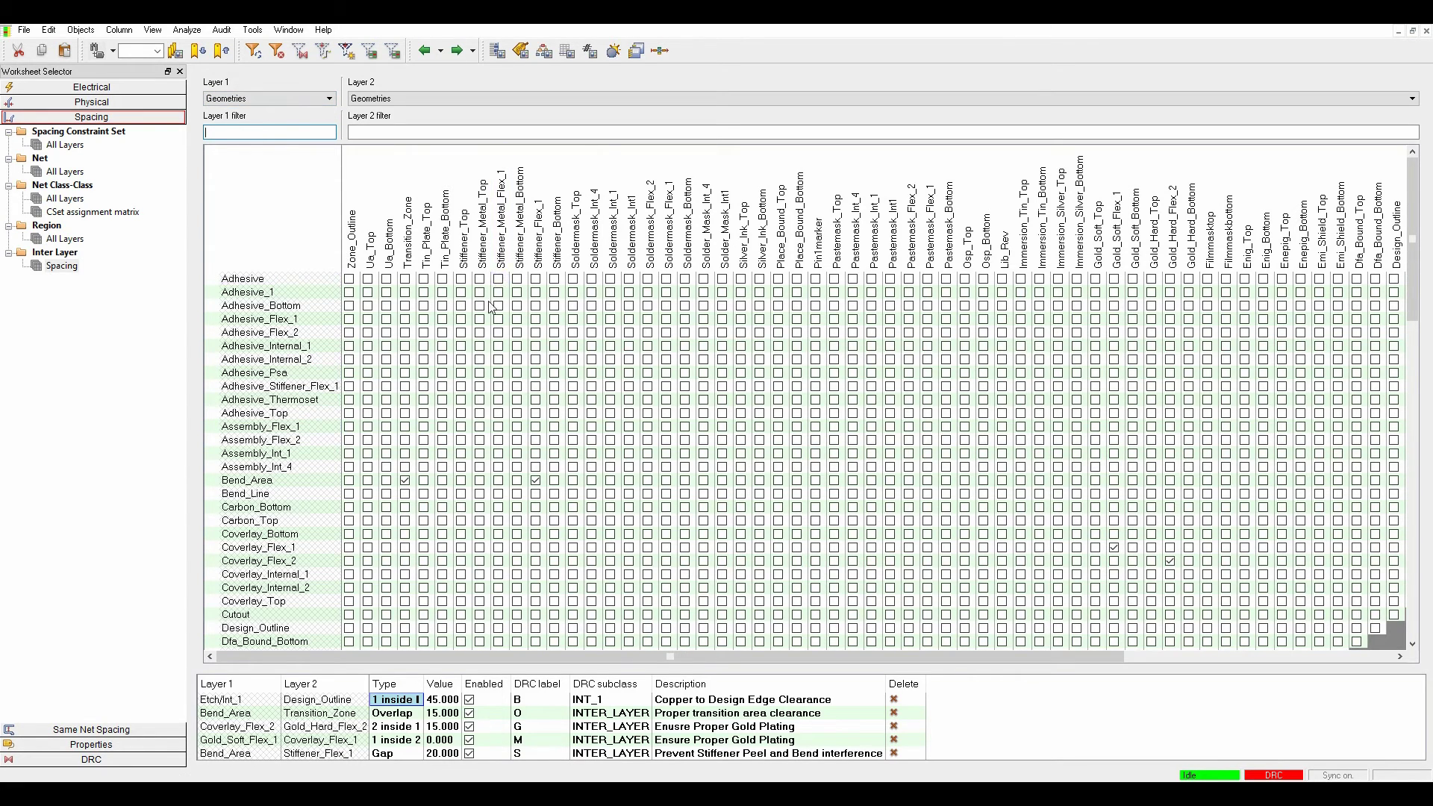
click(258, 98)
click(257, 132)
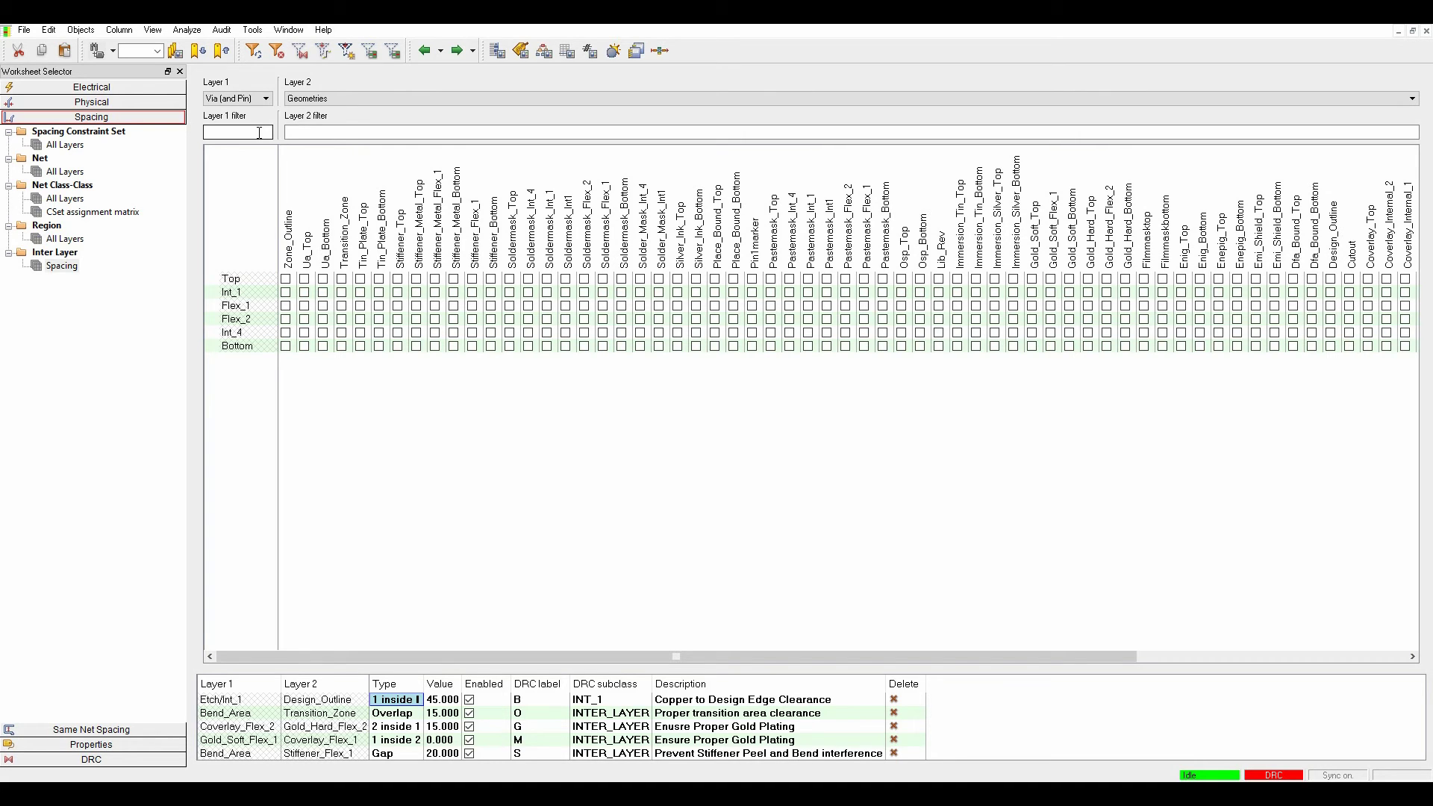
click(266, 98)
click(307, 130)
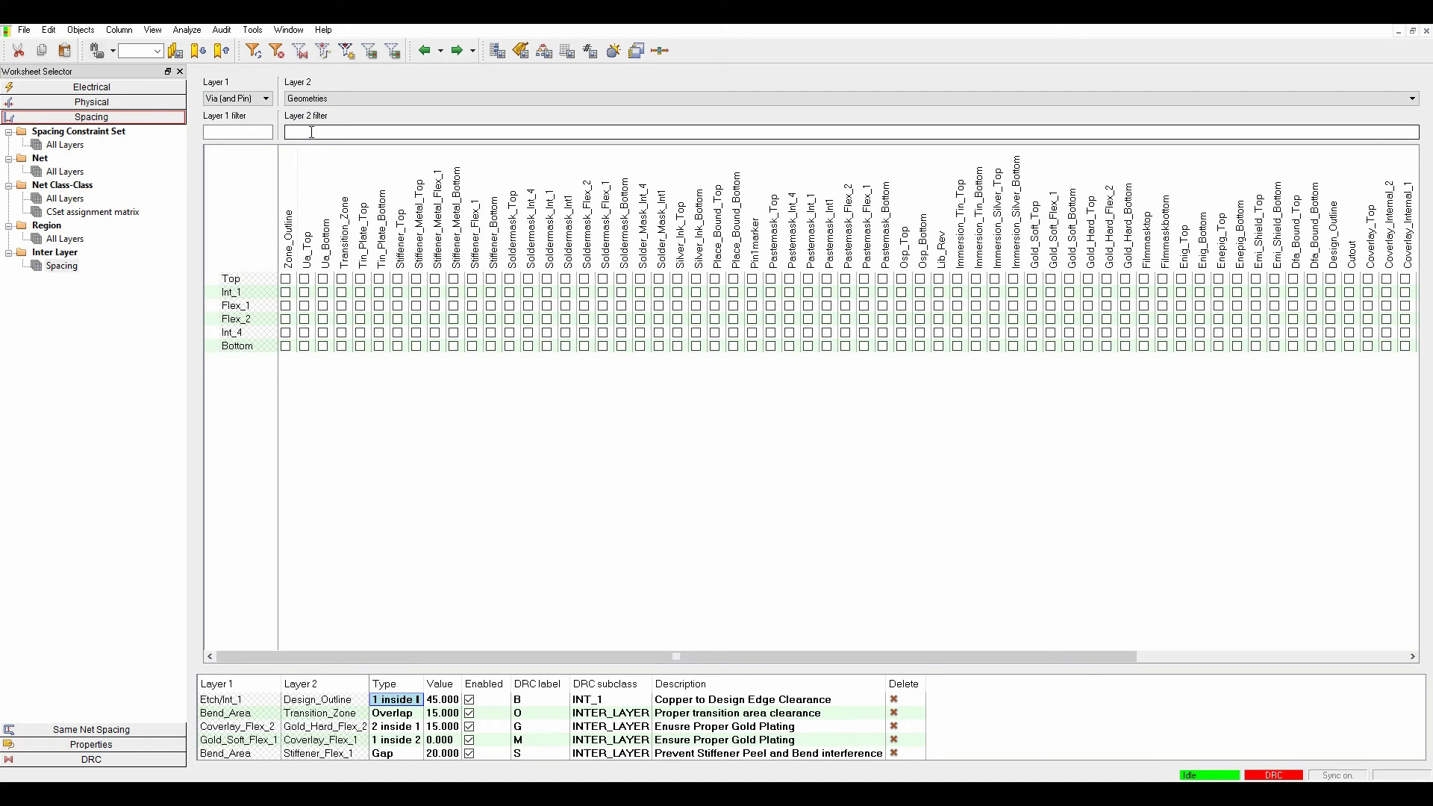
text(tr)
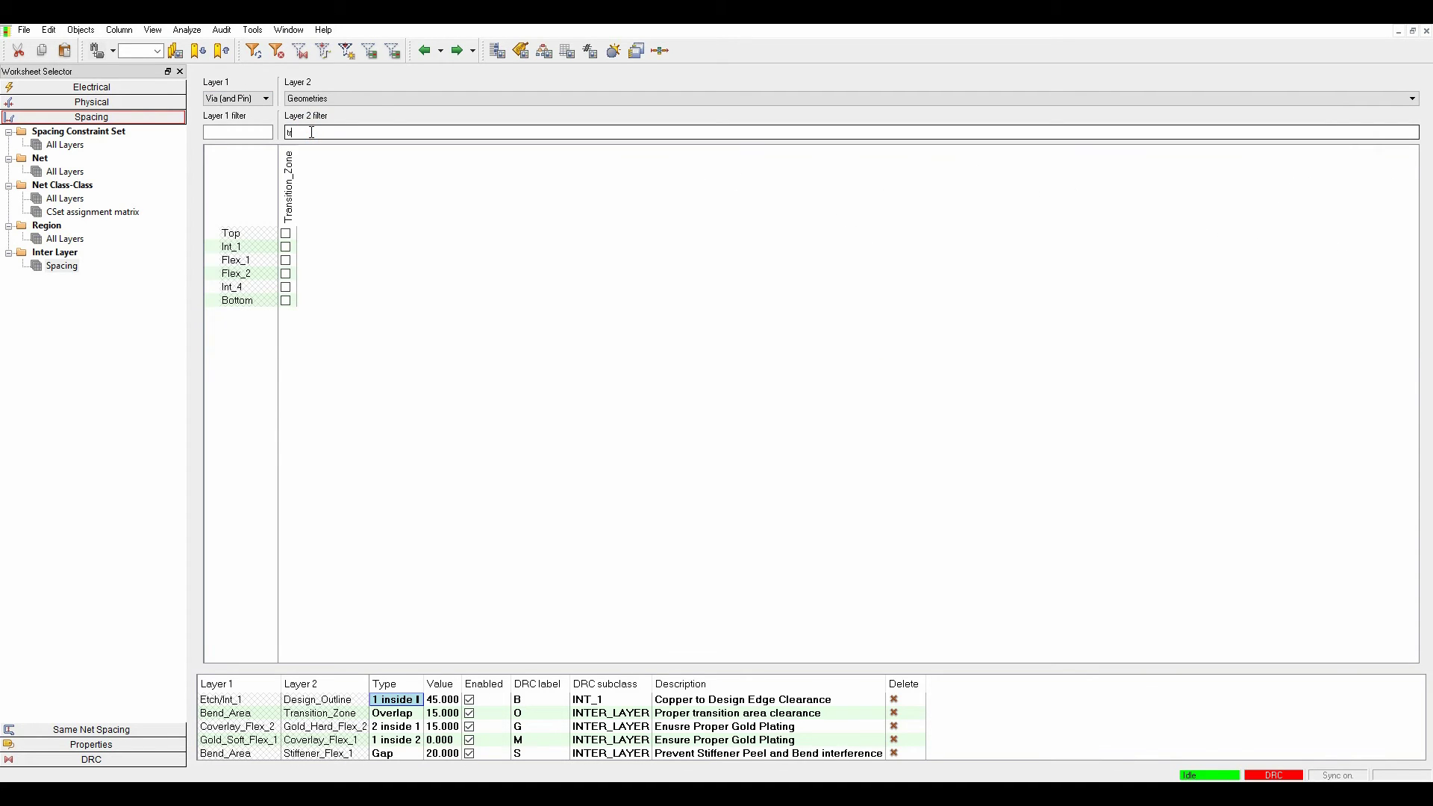
Step: Create the Flex_1 via-to-Transition_Zone rule as an enabled Gap of 12.000
click(285, 261)
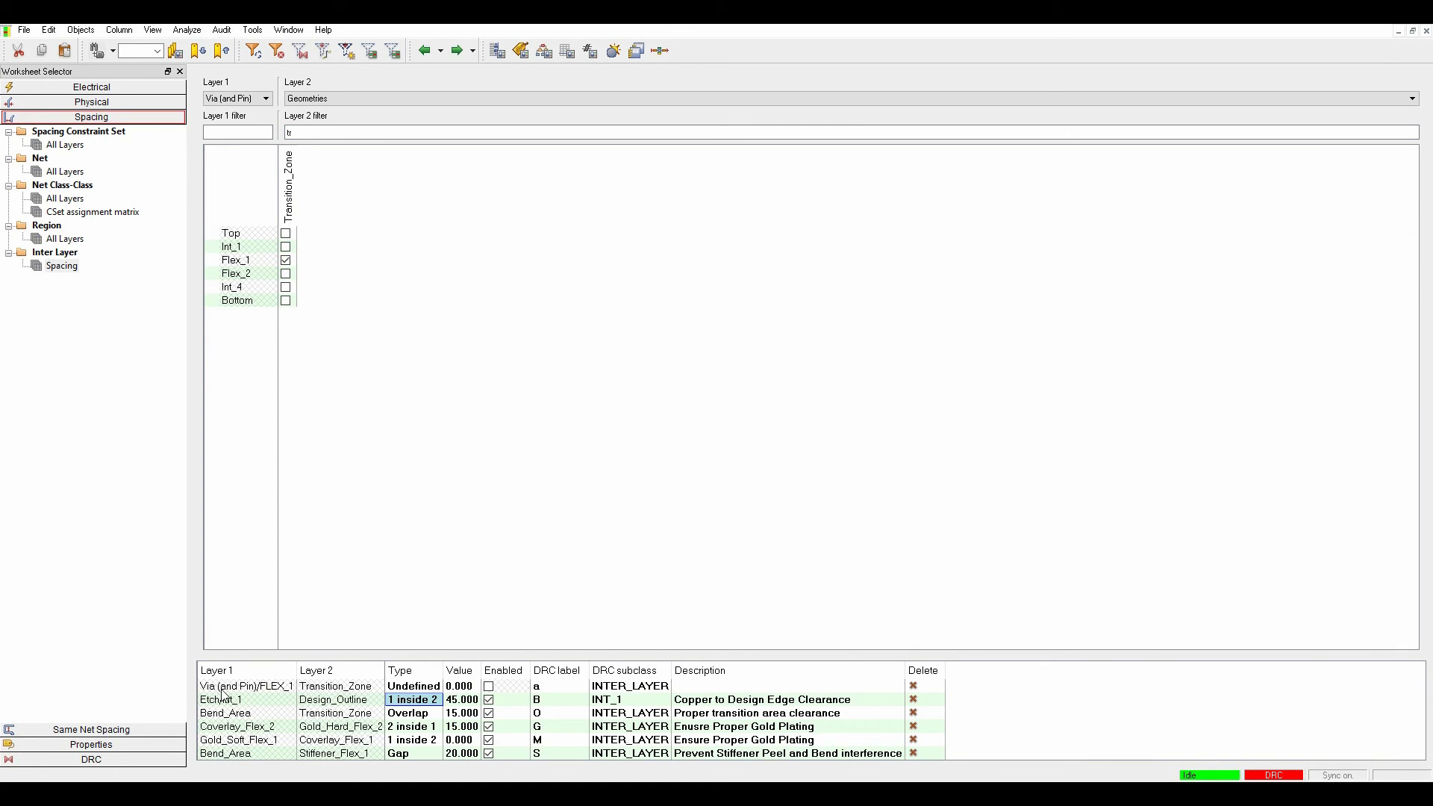
click(431, 686)
click(435, 686)
click(416, 712)
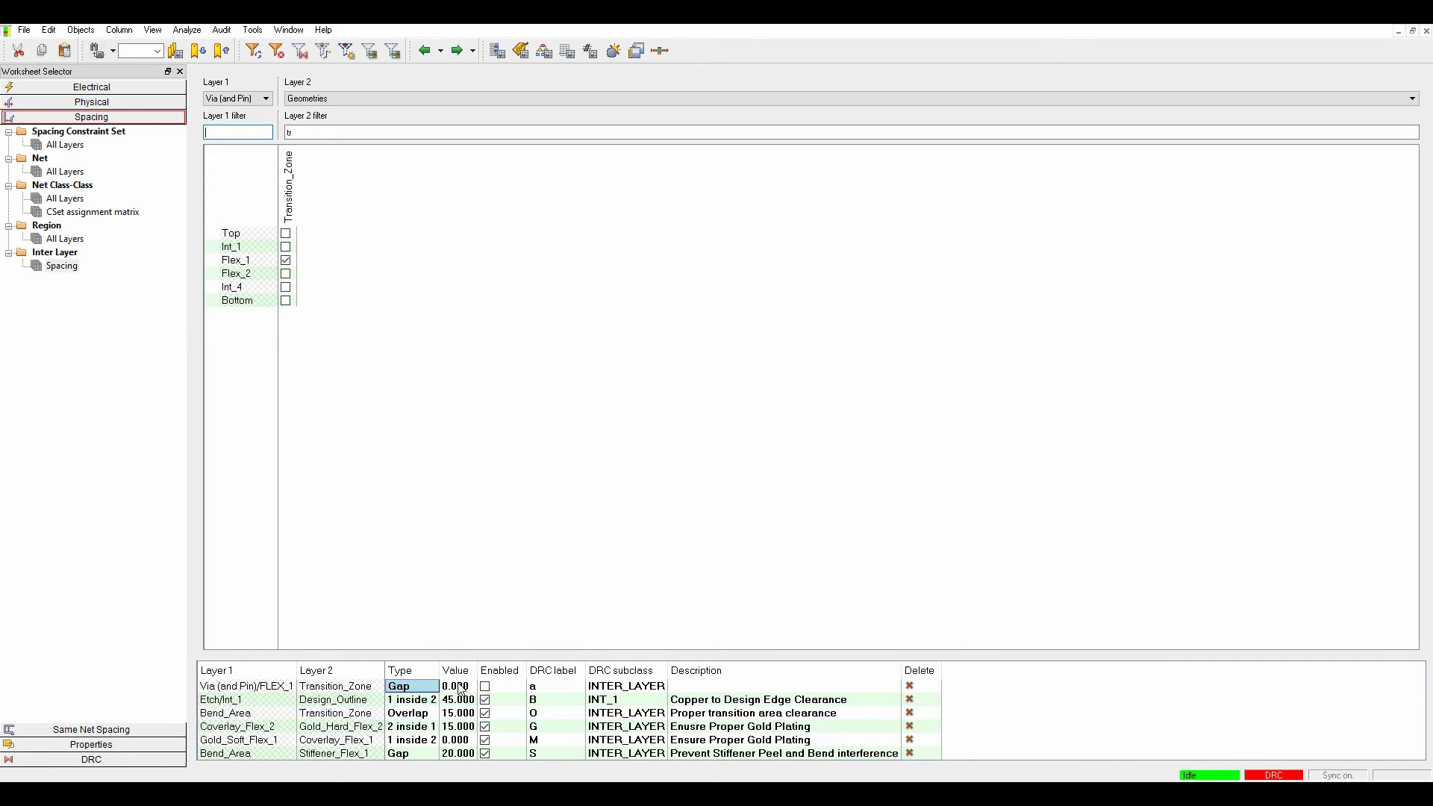
double_click(458, 686)
text(12)
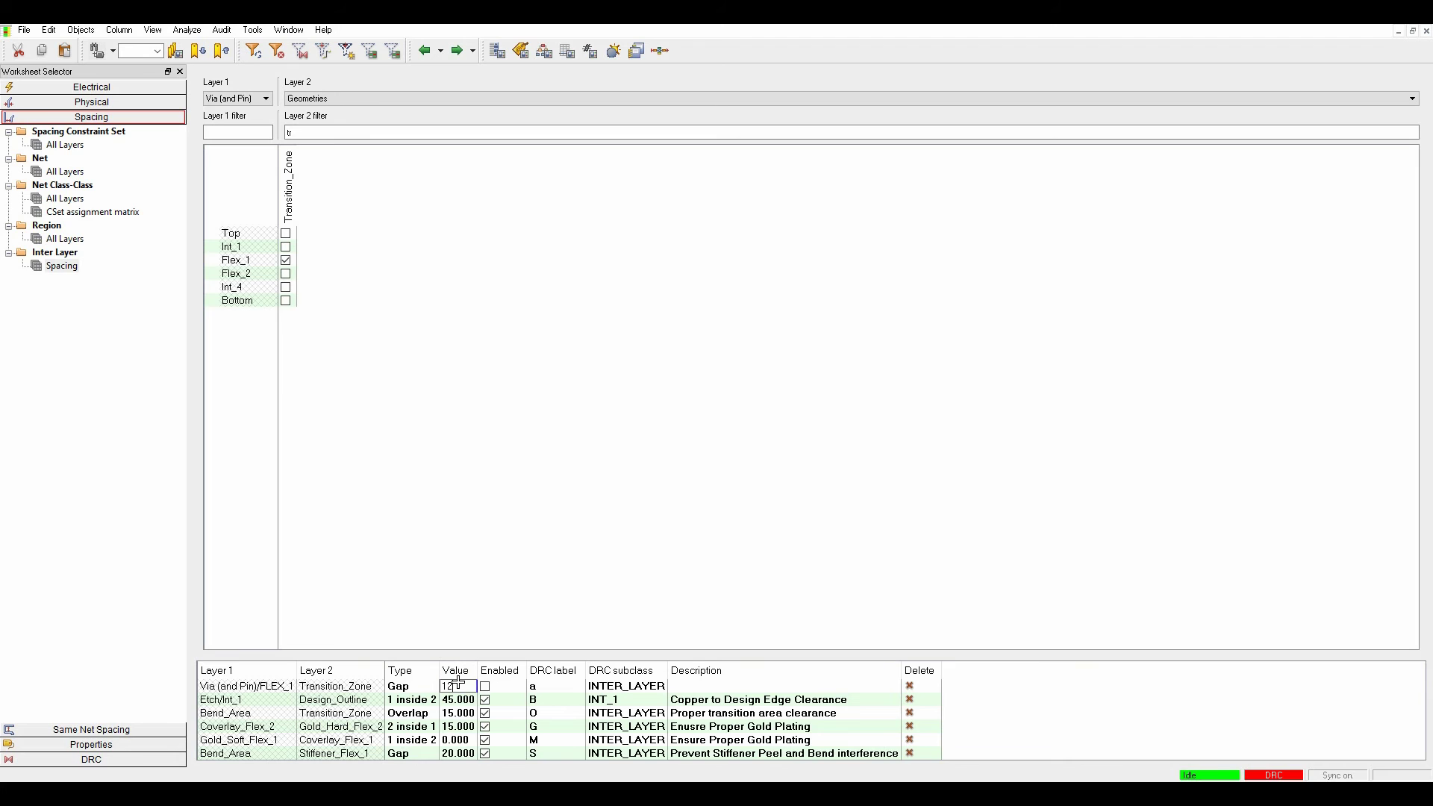
click(484, 687)
Step: Give the rule DRC label t, subclass FLEX_1, and description 'transition zone to vias'
double_click(550, 686)
click(626, 689)
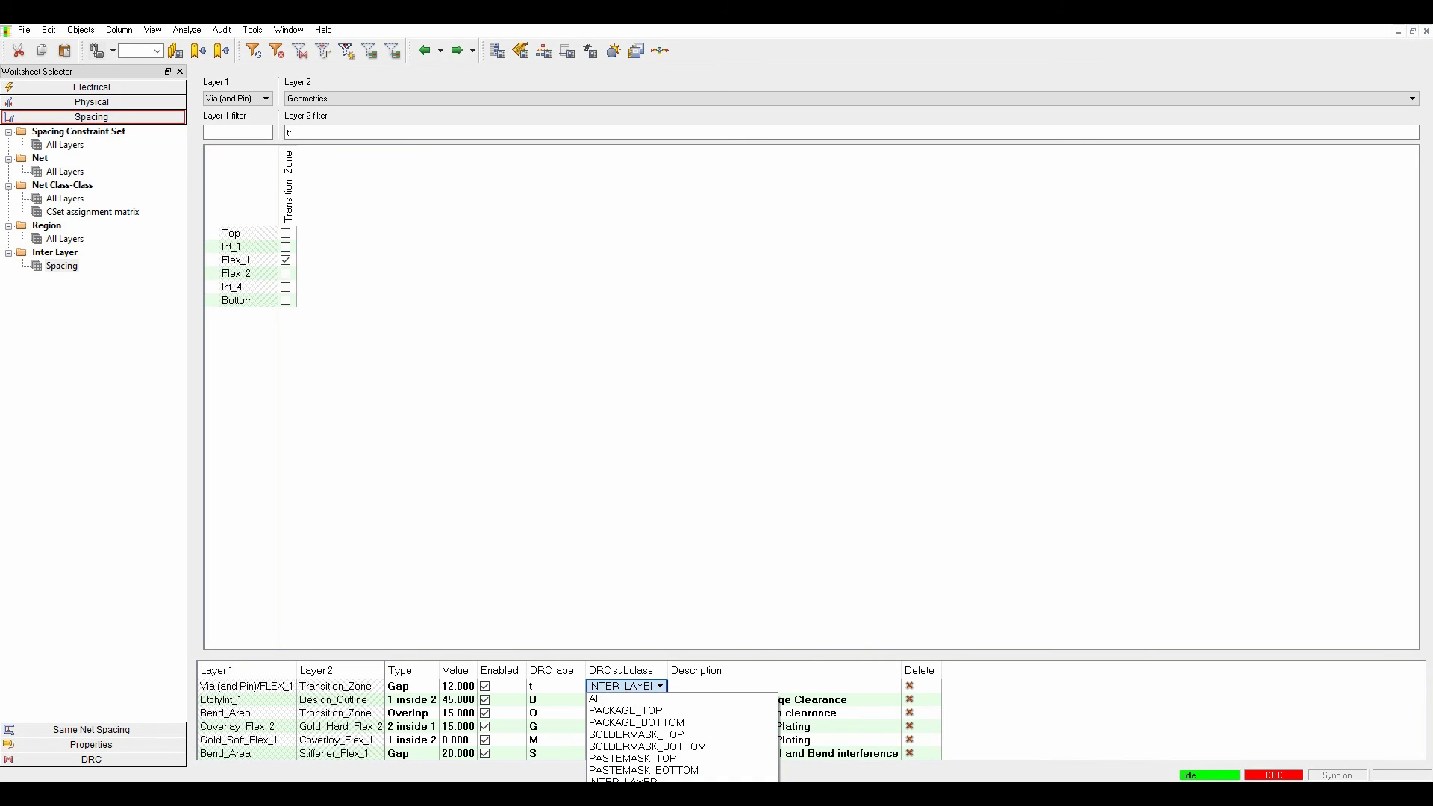
click(619, 781)
click(692, 682)
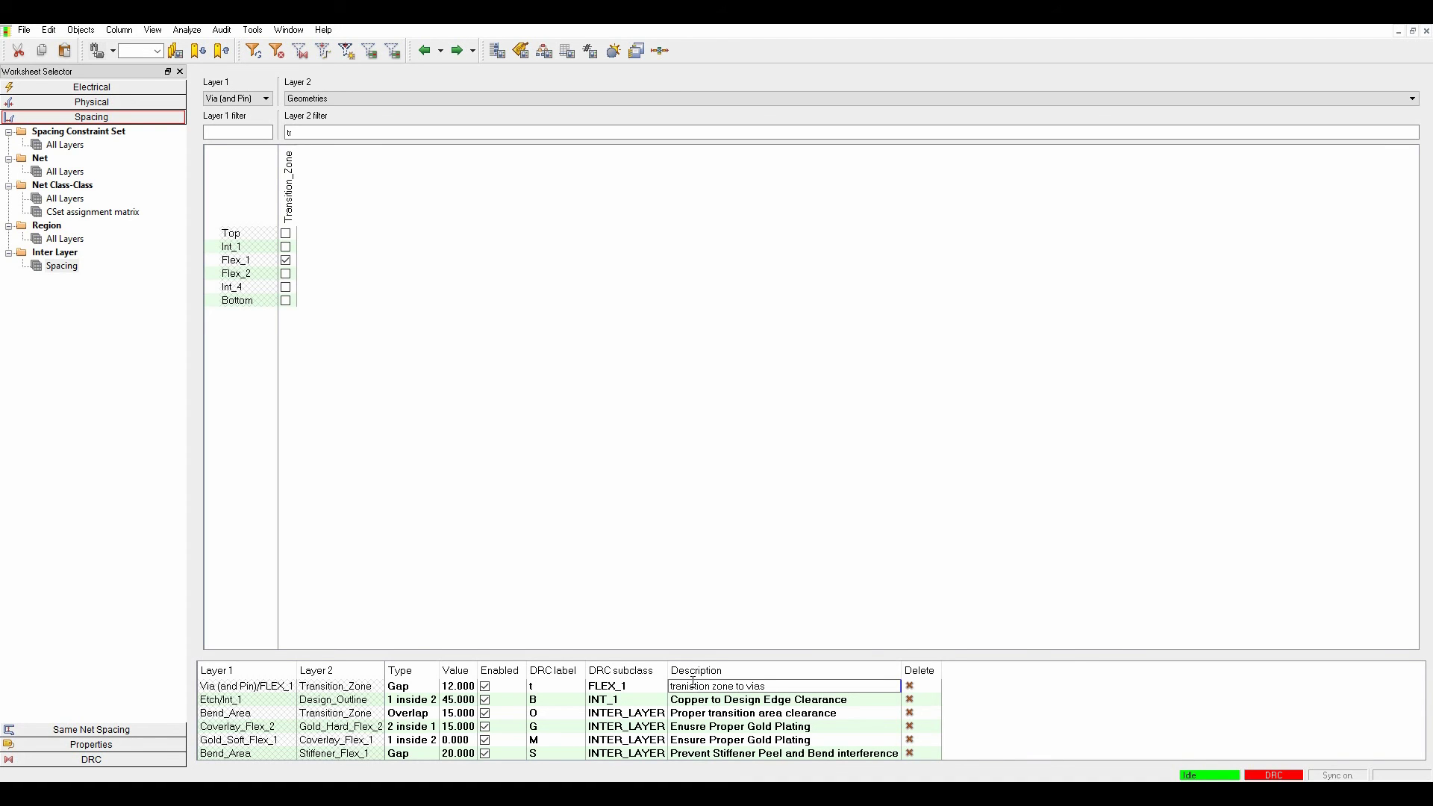
key(Return)
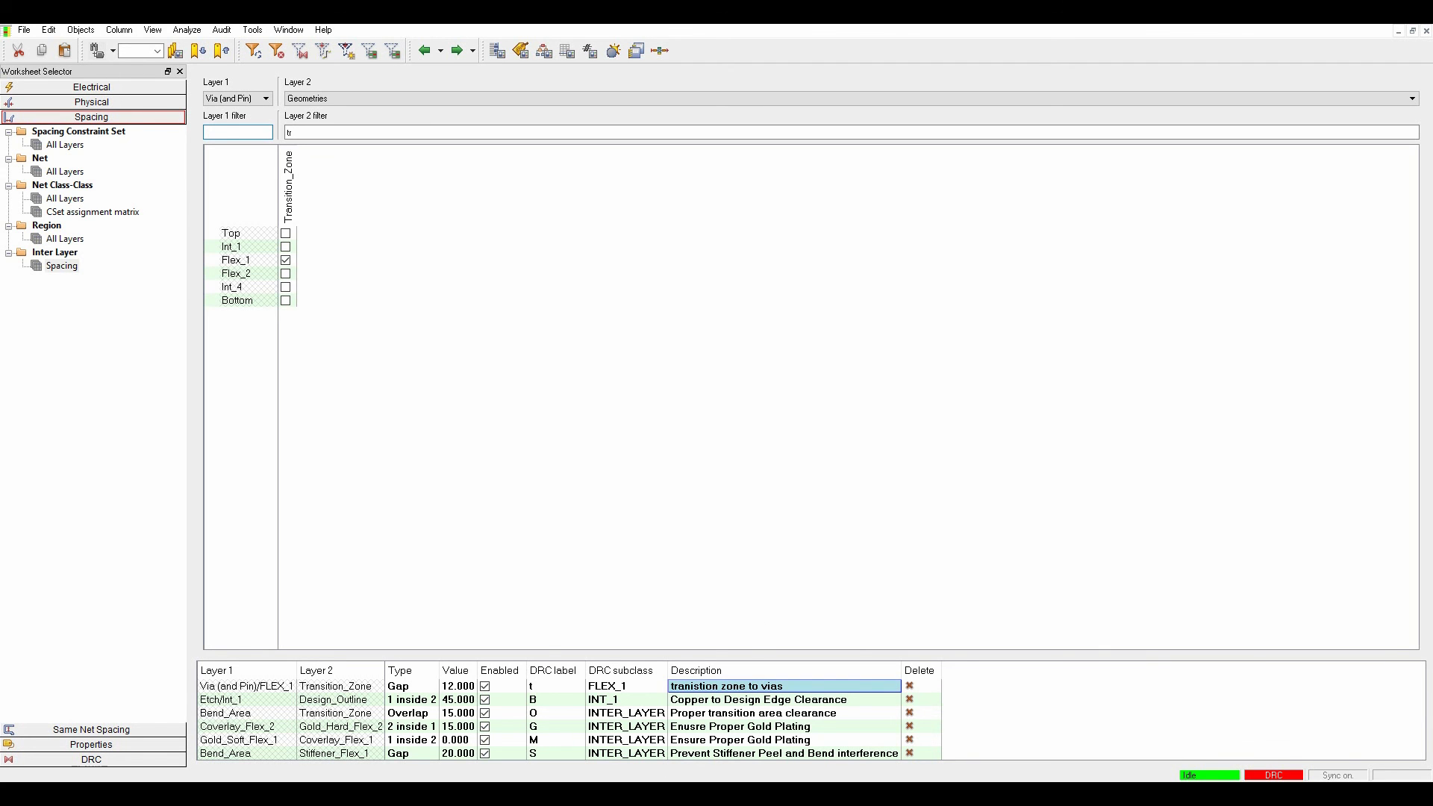
Step: Back in PCB Editor, load the DRC5-Vias view and rerun Update DRC
click(469, 746)
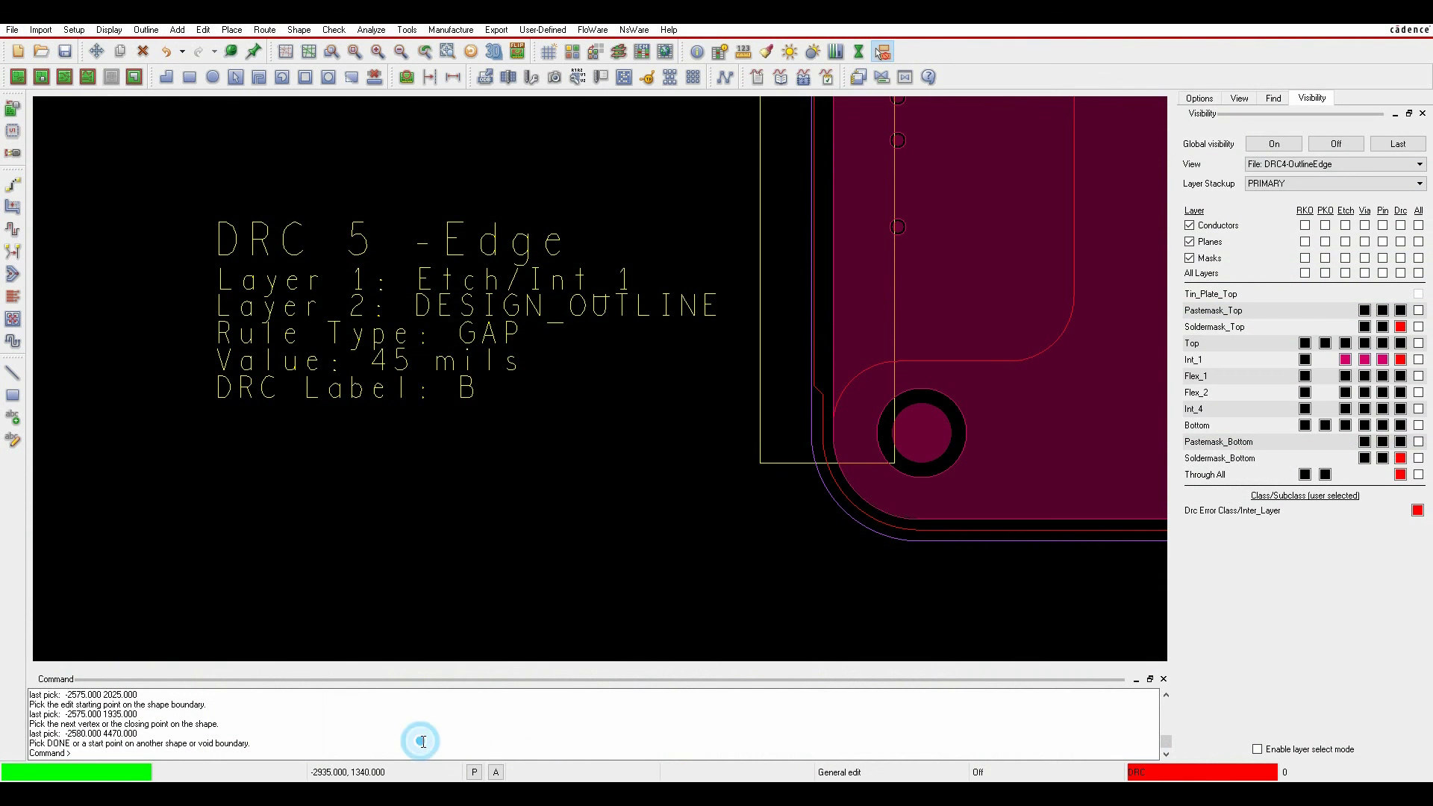
click(1297, 164)
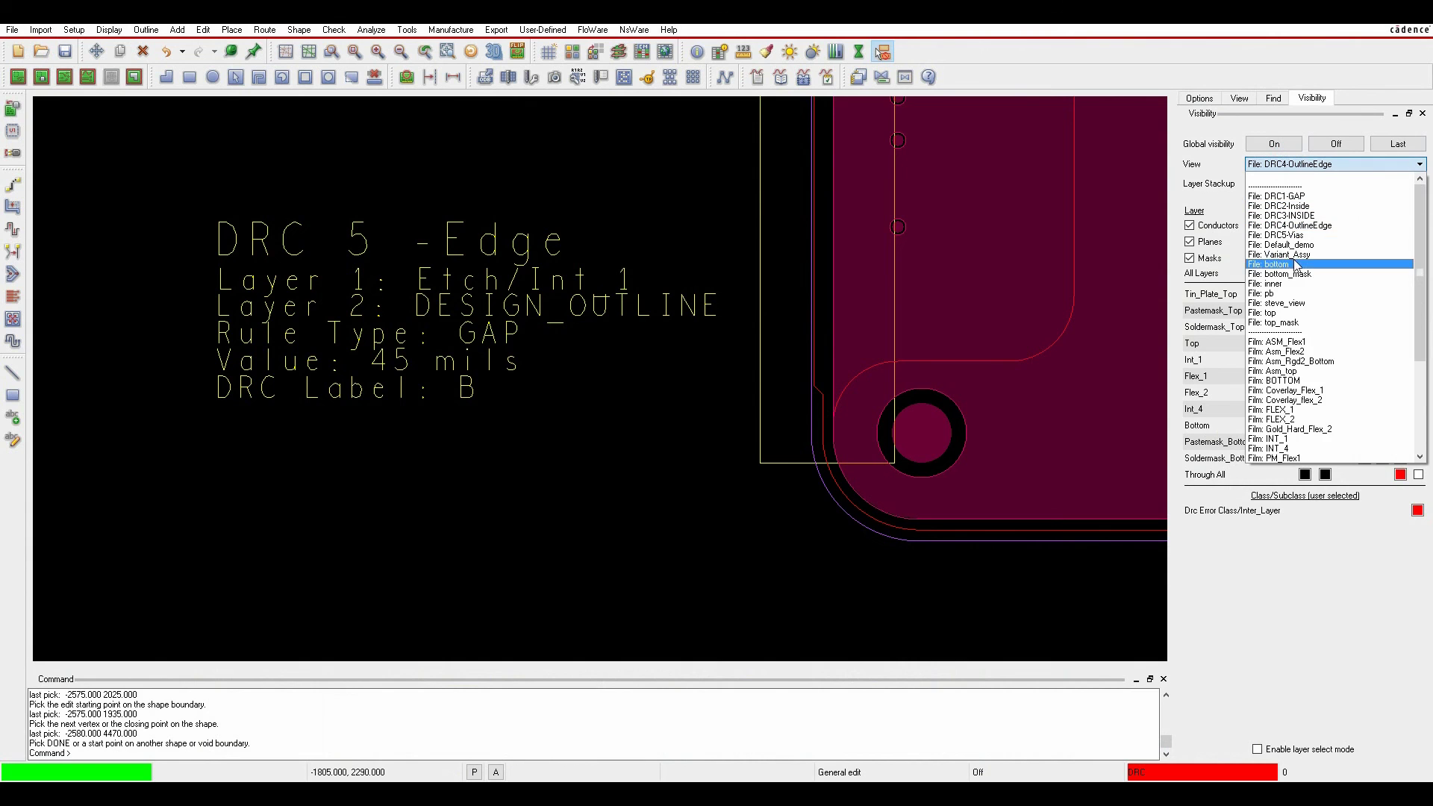
click(1287, 235)
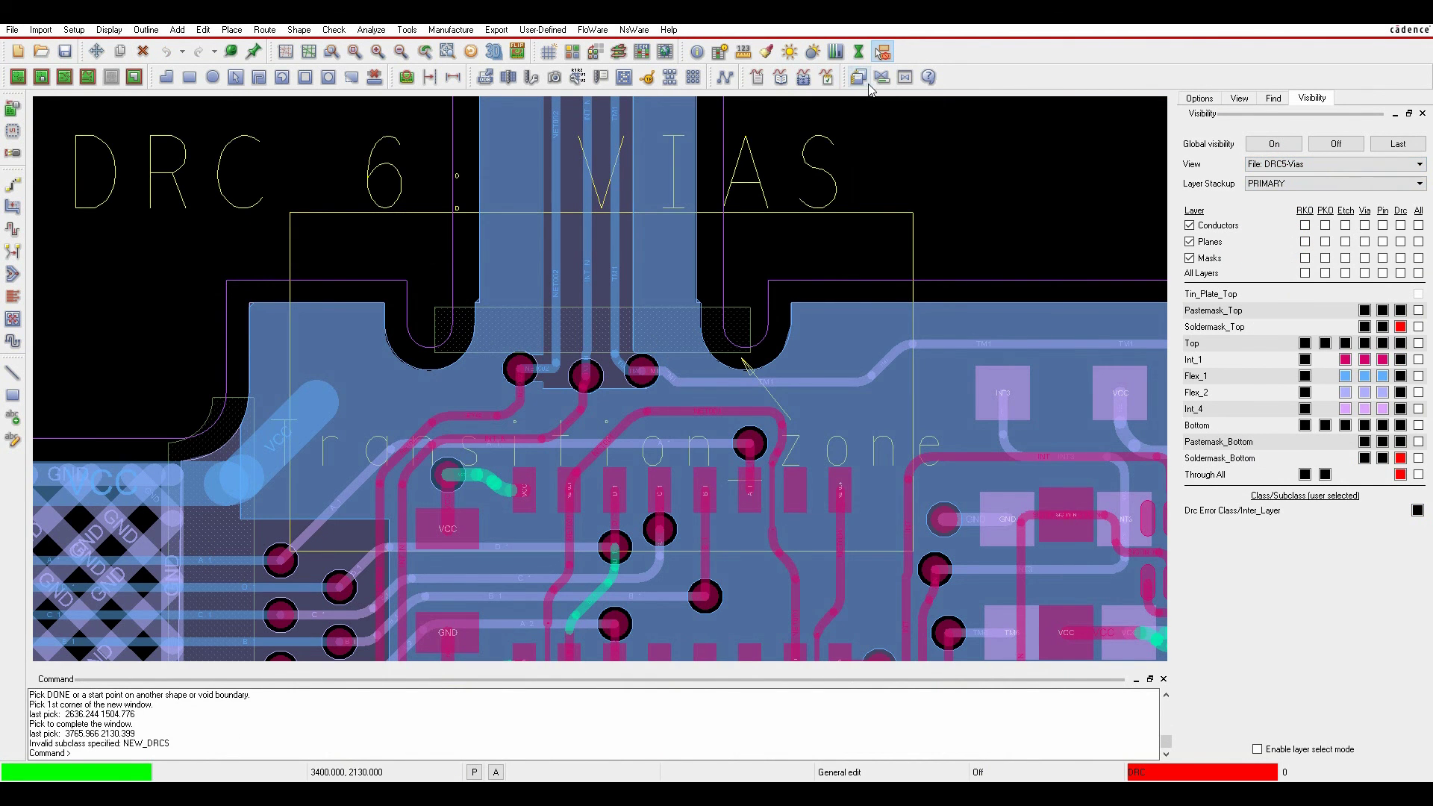
click(882, 77)
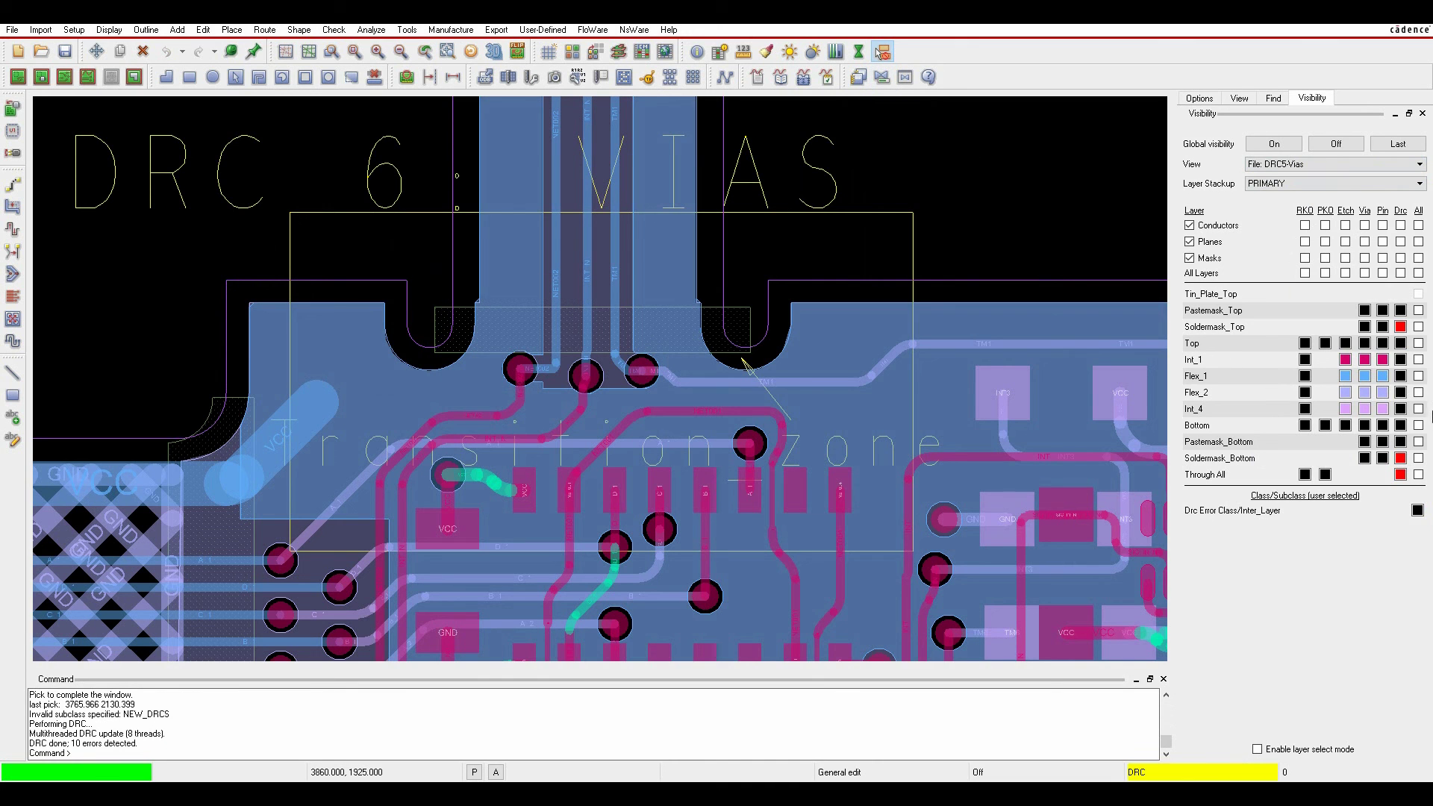
Step: Show all Flex_1 items, zoom in on the flagged transition-zone vias, and start Slide
click(1418, 376)
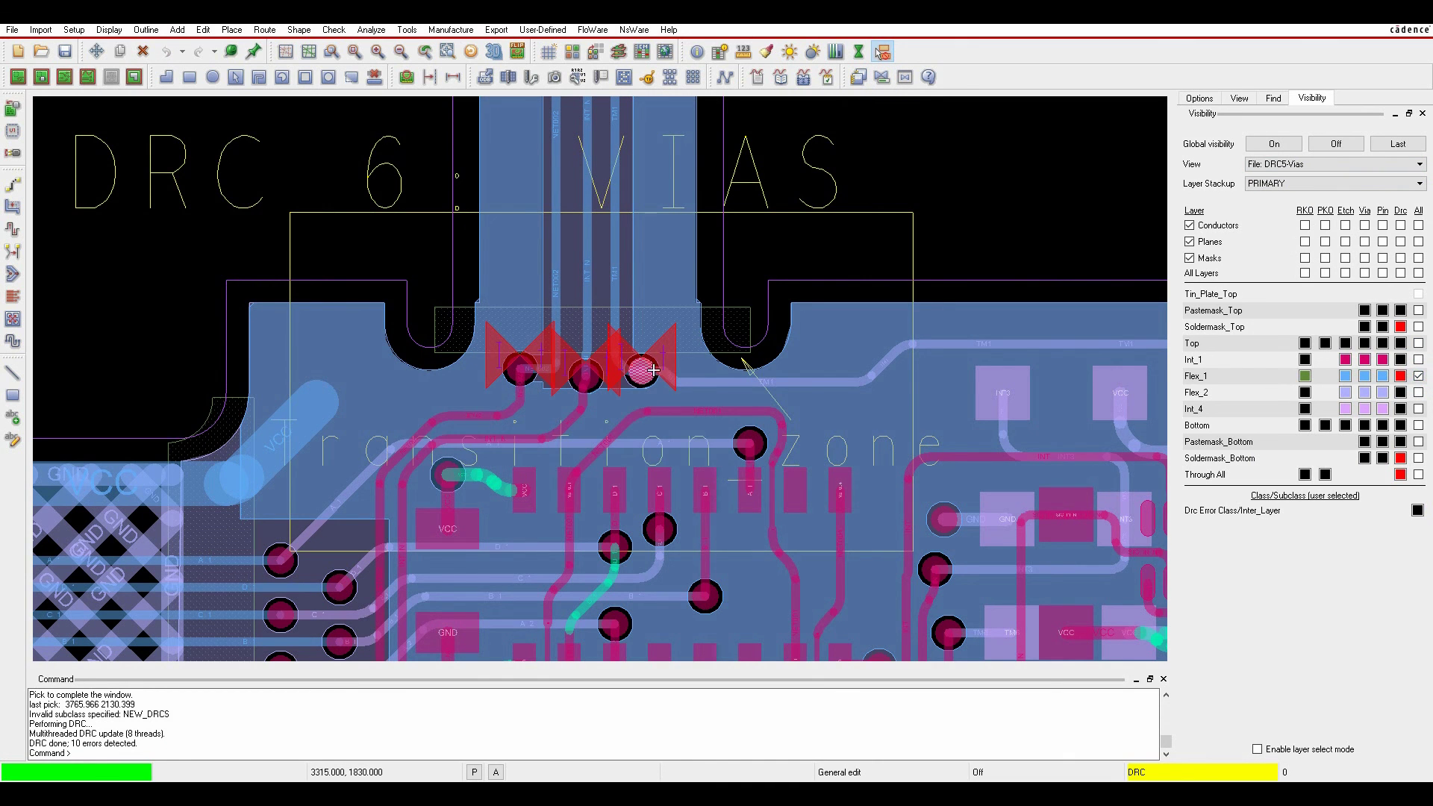
scroll(659, 357, up, 3)
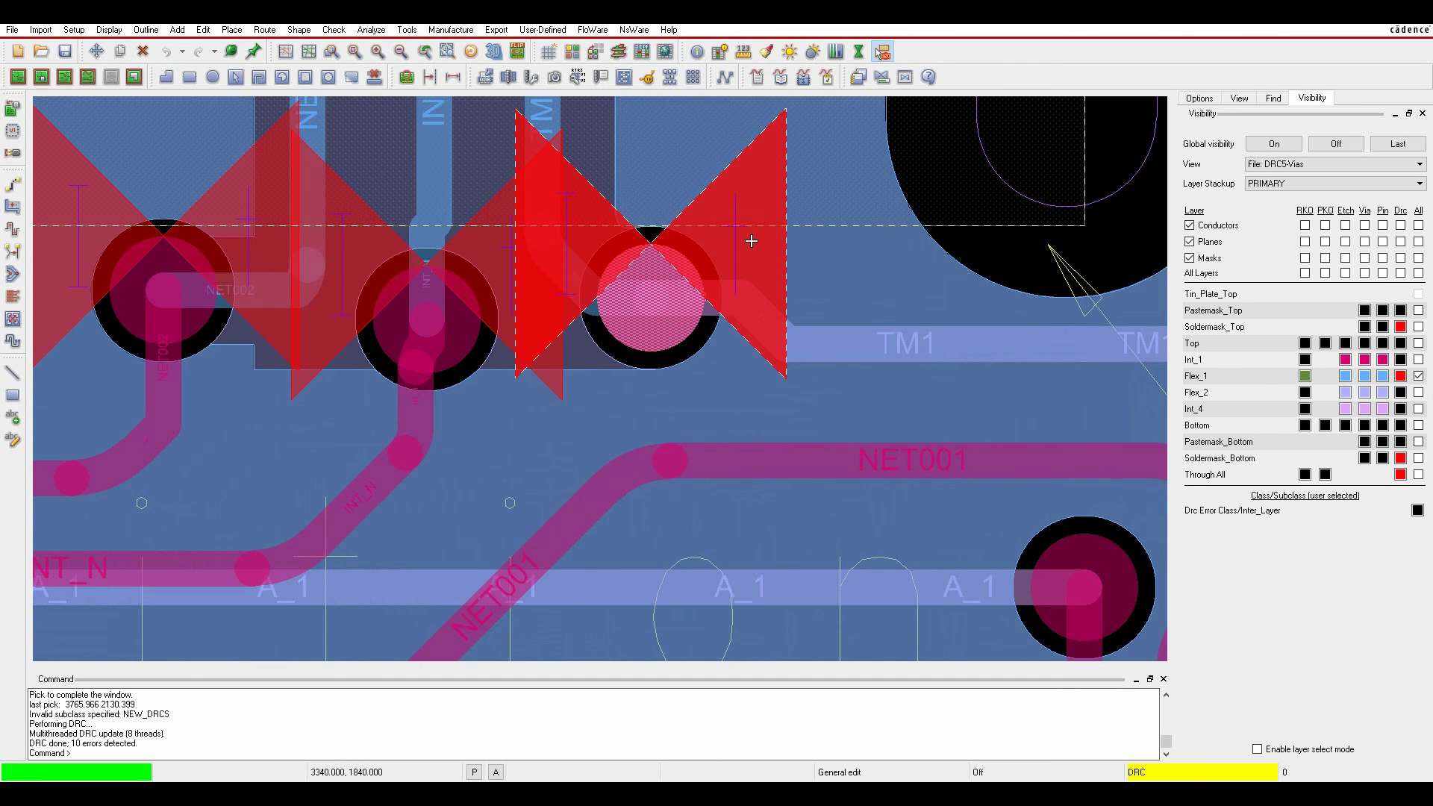
mouse_move(737, 241)
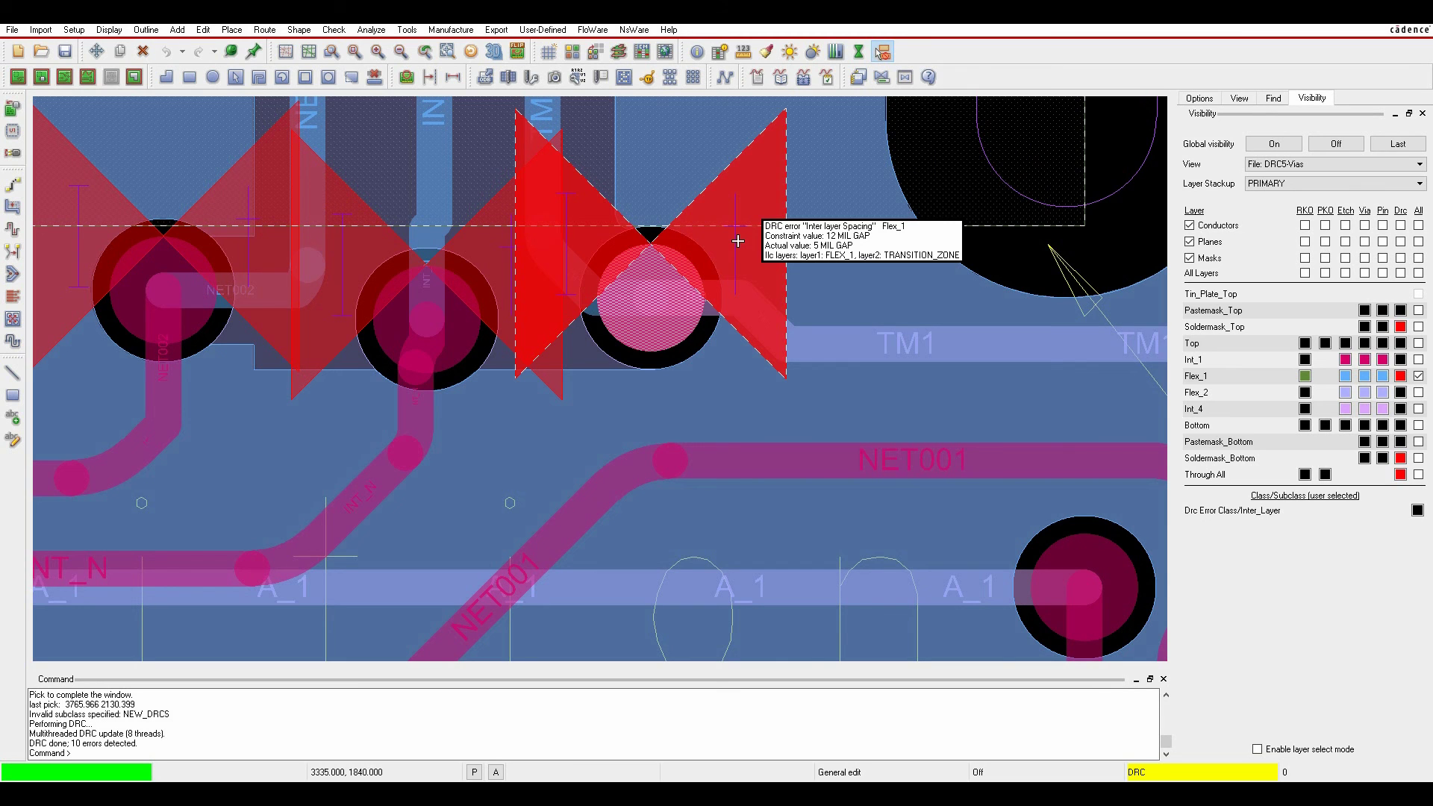
click(13, 207)
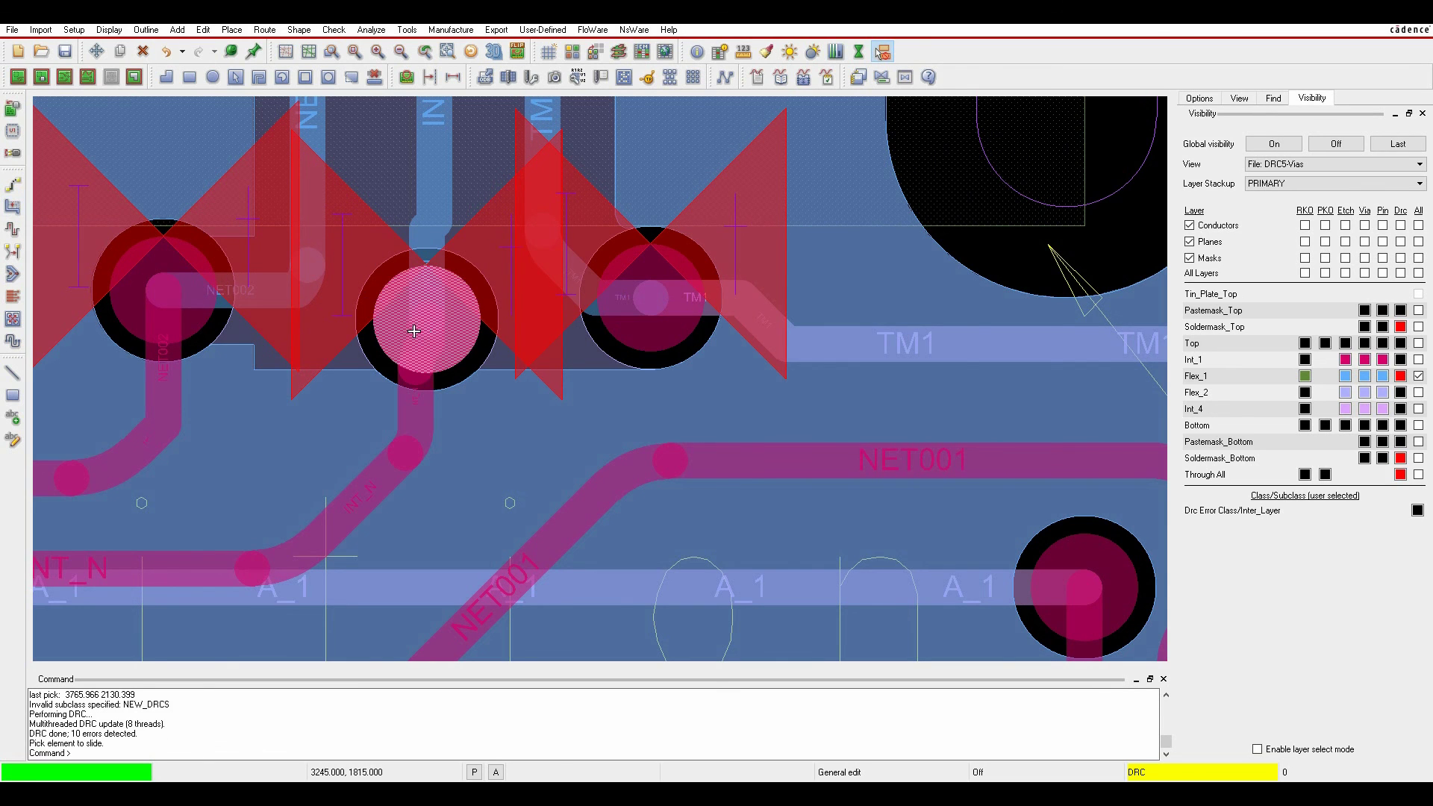